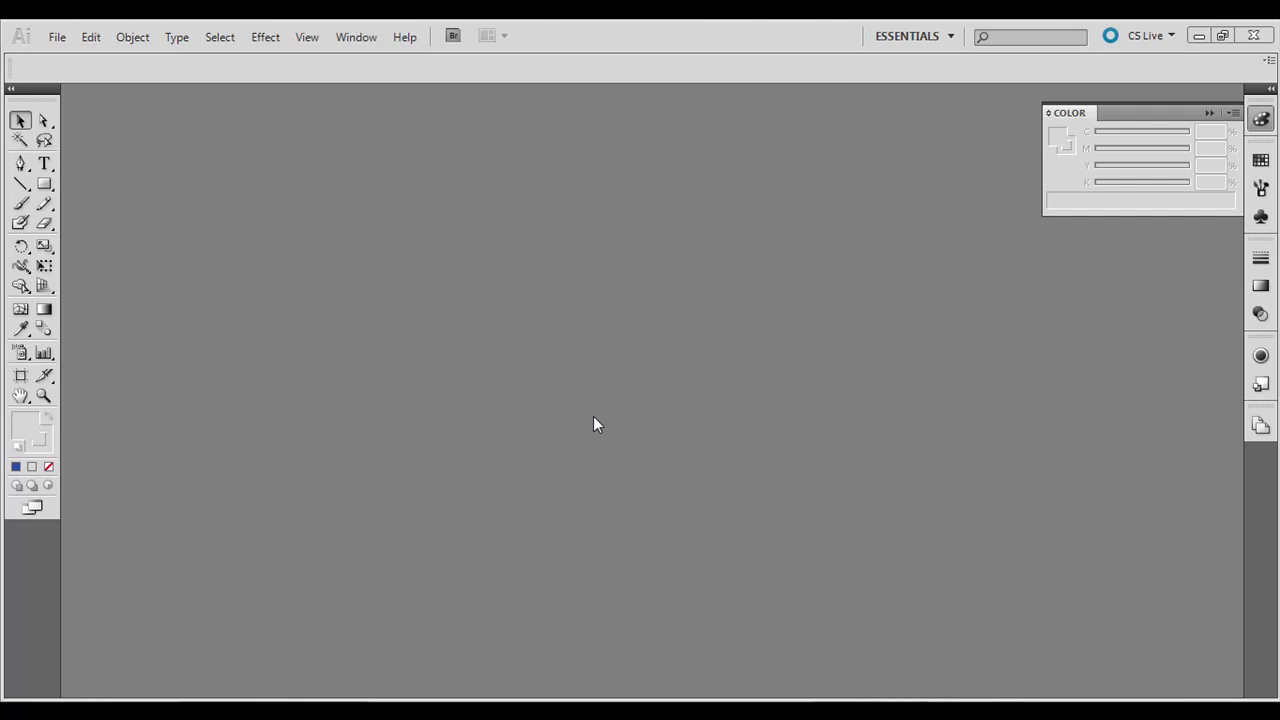
Step: Start a new letter-size document with artboards hidden and a 100% cyan fill
{"action": "left_click", "coordinate": [57, 37]}
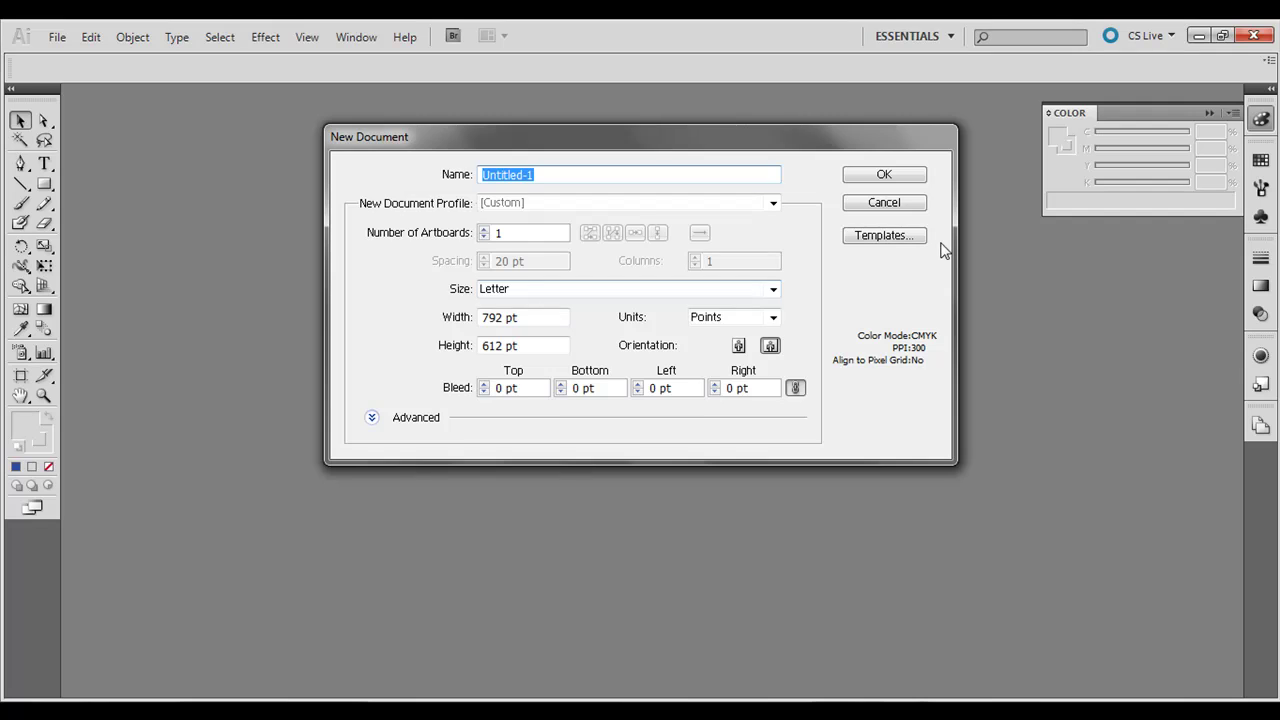
{"action": "left_click", "coordinate": [881, 178]}
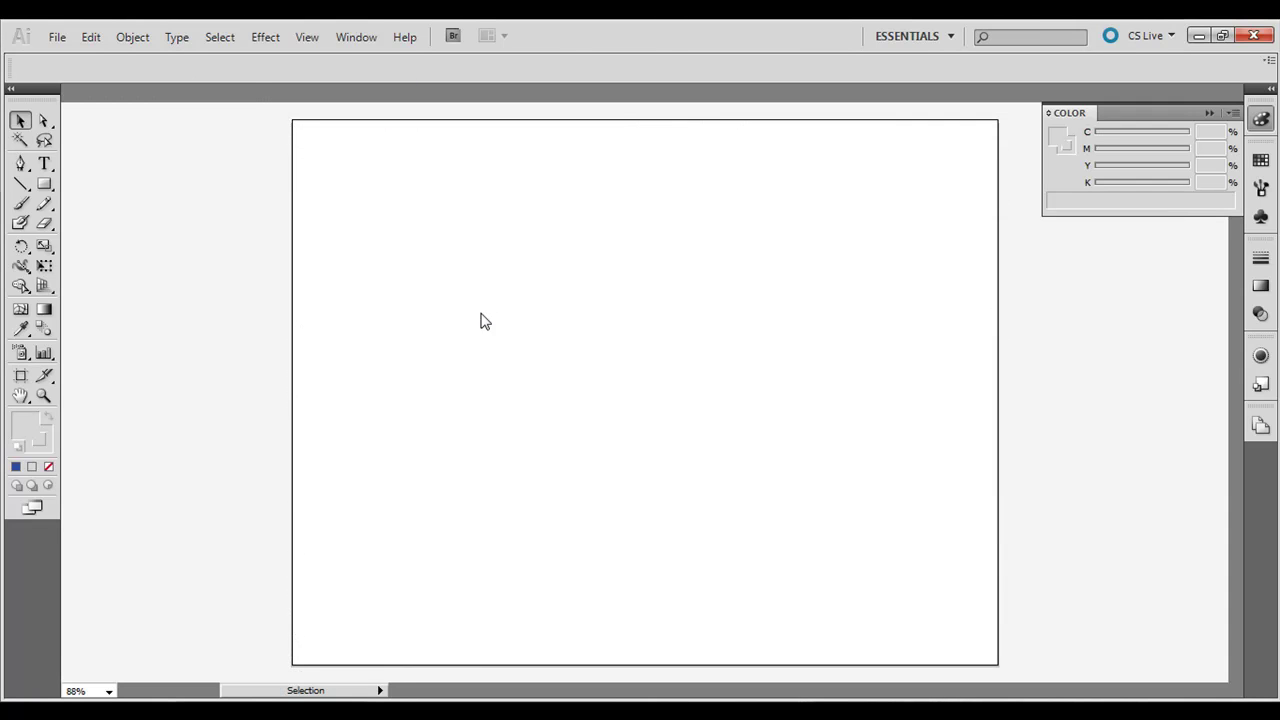
{"action": "left_click", "coordinate": [310, 37]}
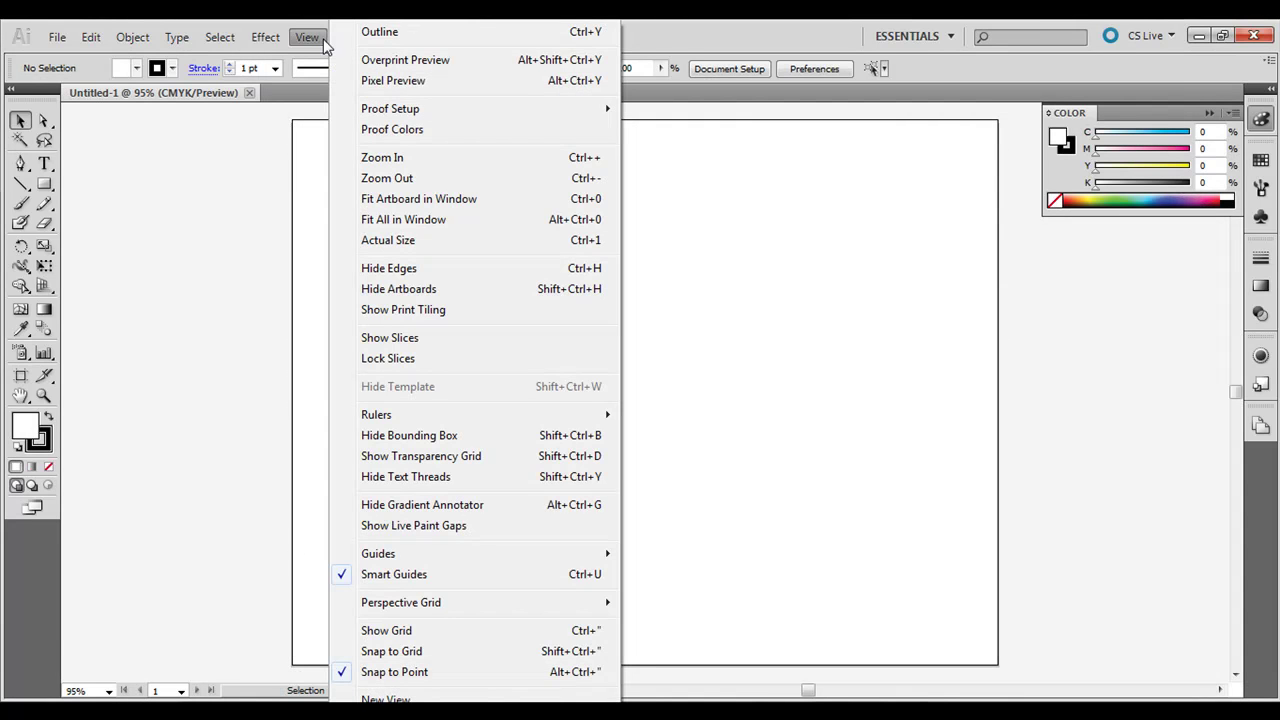
{"action": "left_click", "coordinate": [425, 289]}
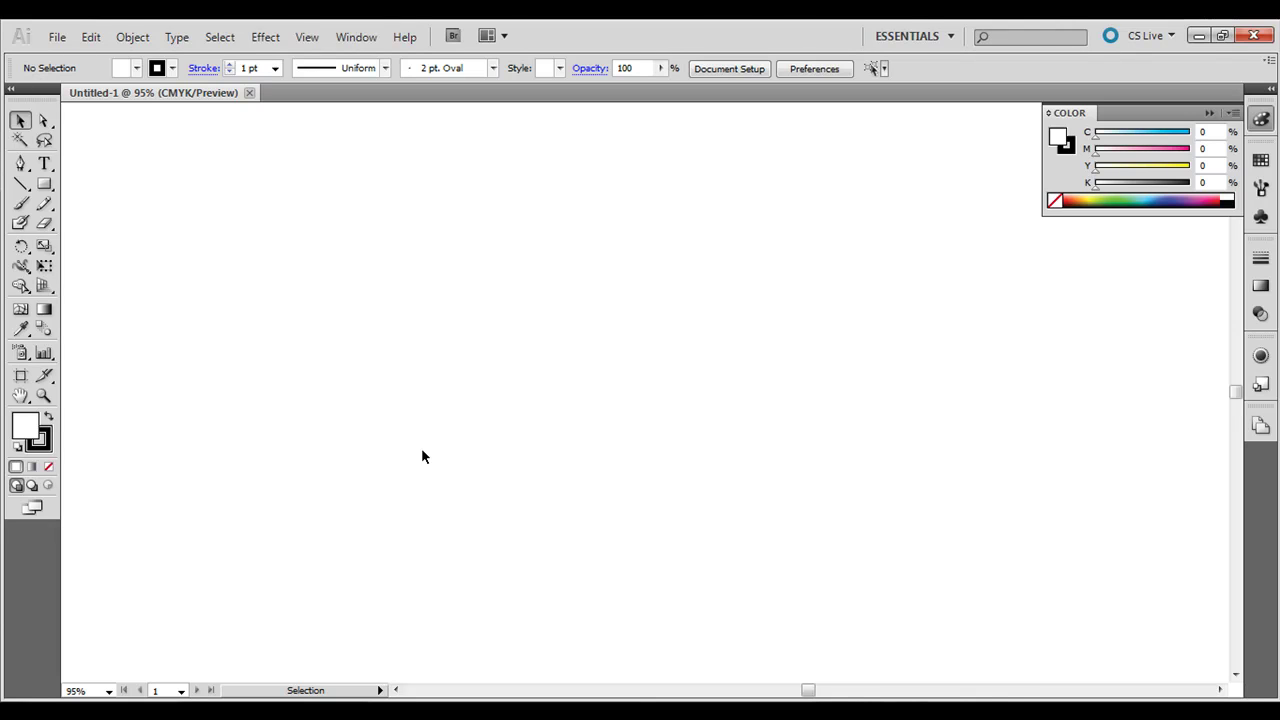
{"action": "mouse_move", "coordinate": [1173, 133]}
{"action": "left_mouse_down"}
{"action": "mouse_move", "coordinate": [1191, 133]}
{"action": "mouse_move", "coordinate": [1146, 152]}
{"action": "left_mouse_up"}
Step: Deepen the fill to blue (M 53) and draw the first circle with the Ellipse tool
{"action": "left_click", "coordinate": [1160, 149]}
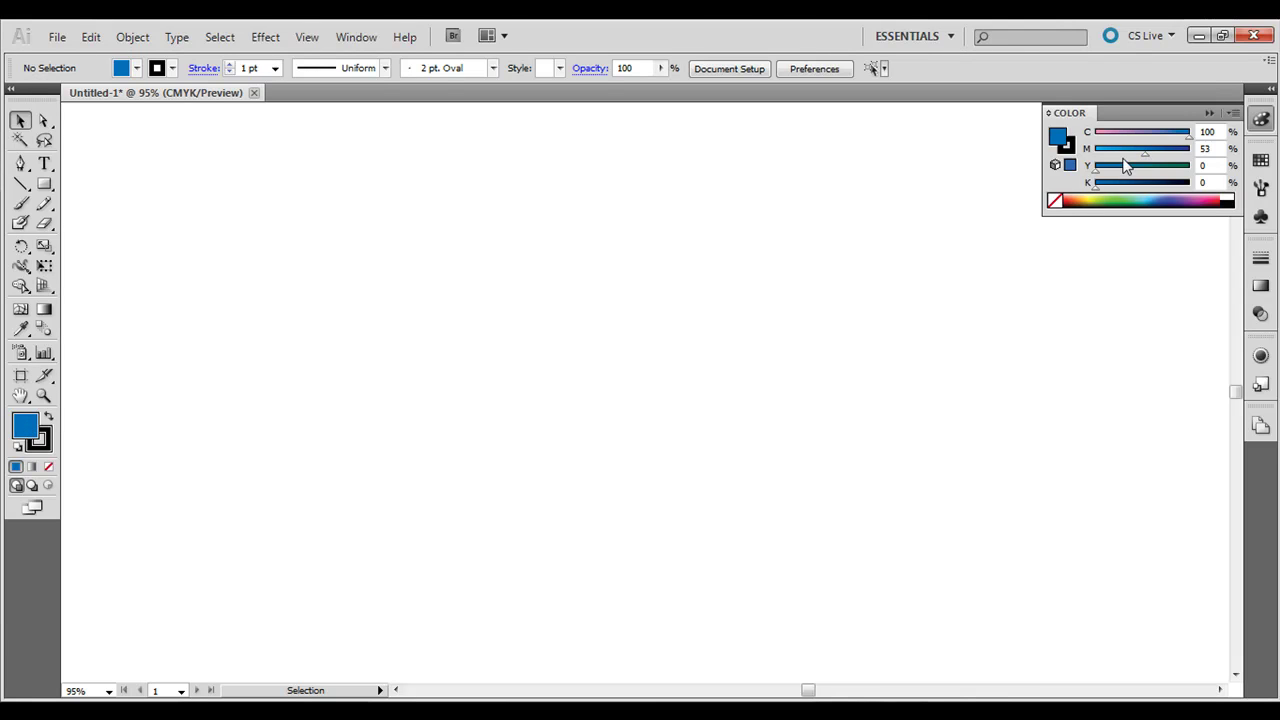
{"action": "left_click", "coordinate": [44, 184]}
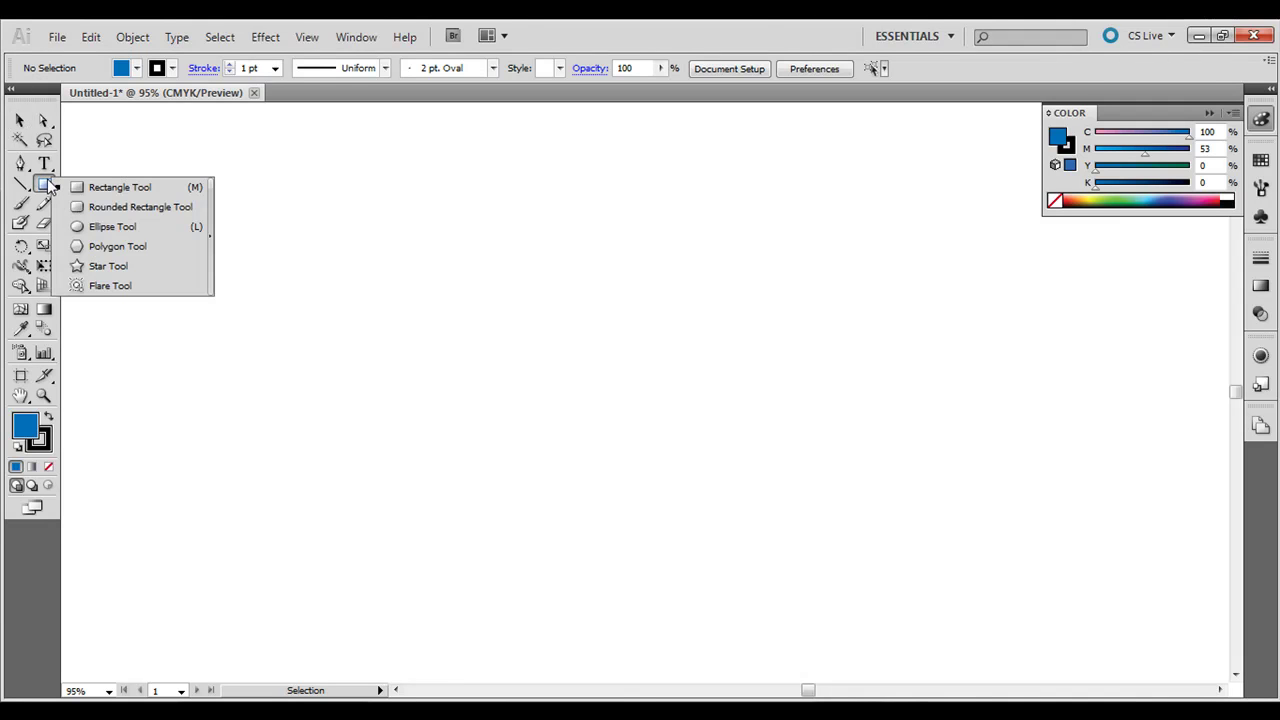
{"action": "left_click", "coordinate": [108, 226]}
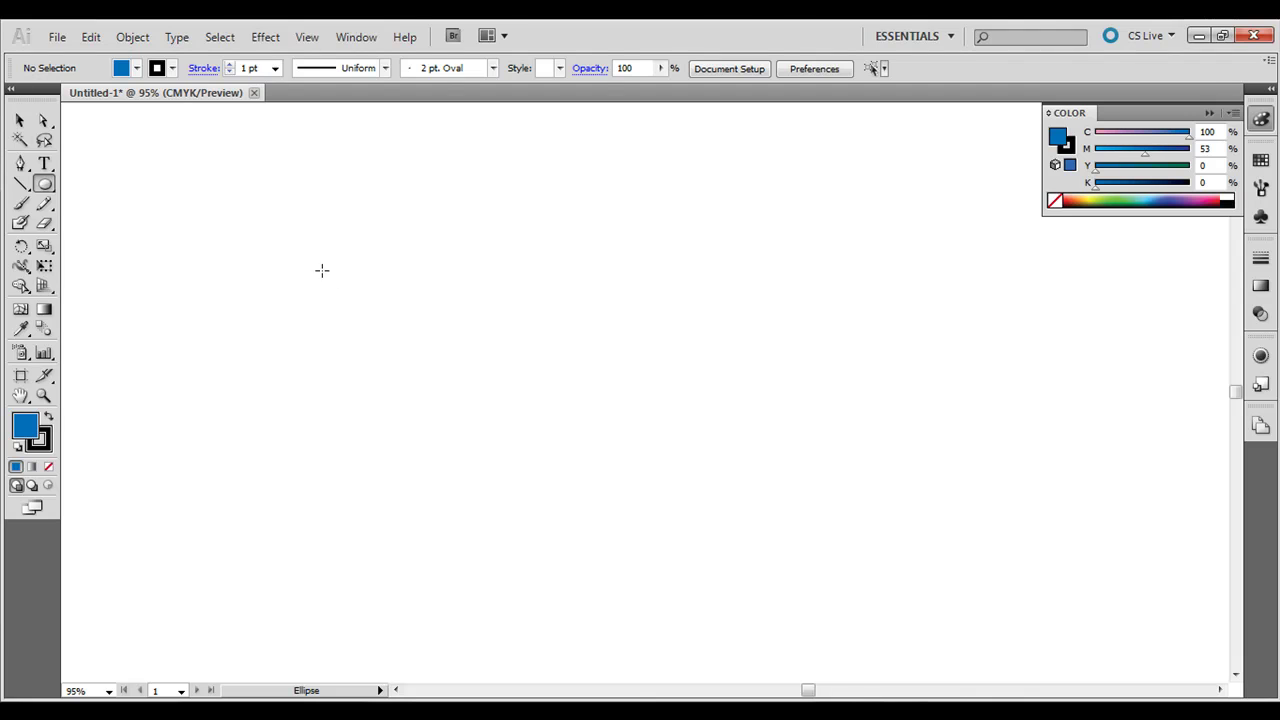
{"action": "mouse_move", "coordinate": [322, 270]}
{"action": "left_mouse_down"}
{"action": "mouse_move", "coordinate": [268, 362]}
{"action": "mouse_move", "coordinate": [409, 349]}
{"action": "mouse_move", "coordinate": [408, 333]}
{"action": "left_mouse_up"}
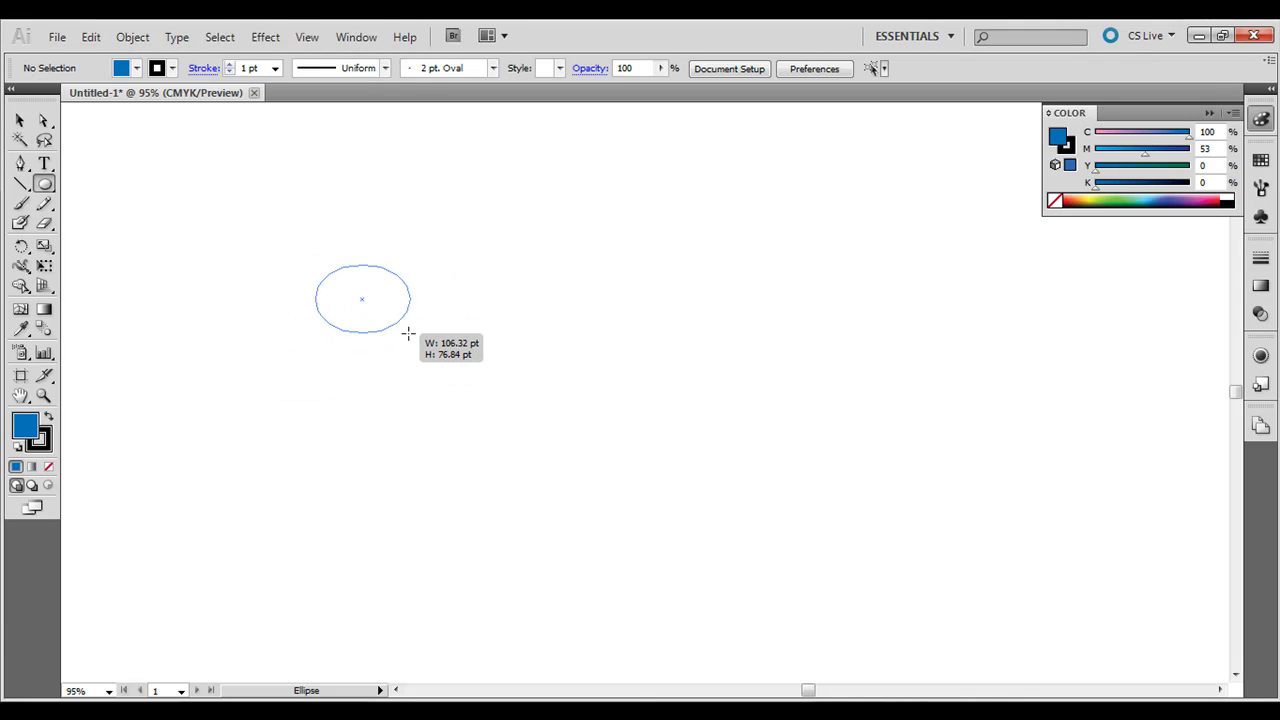
{"action": "left_click_drag", "start_coordinate": [408, 333], "coordinate": [476, 425]}
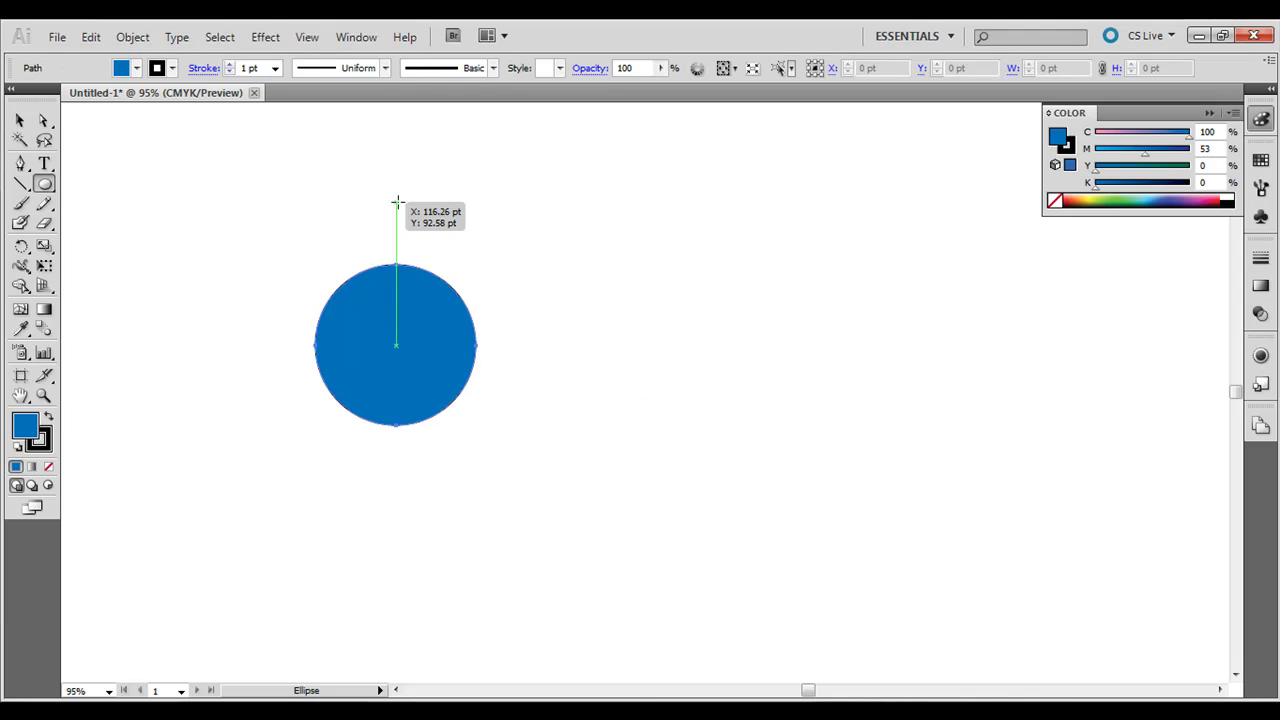
Step: Add overlapping circles up, right and along the top to build out the cloud
{"action": "left_click_drag", "start_coordinate": [397, 213], "coordinate": [546, 363]}
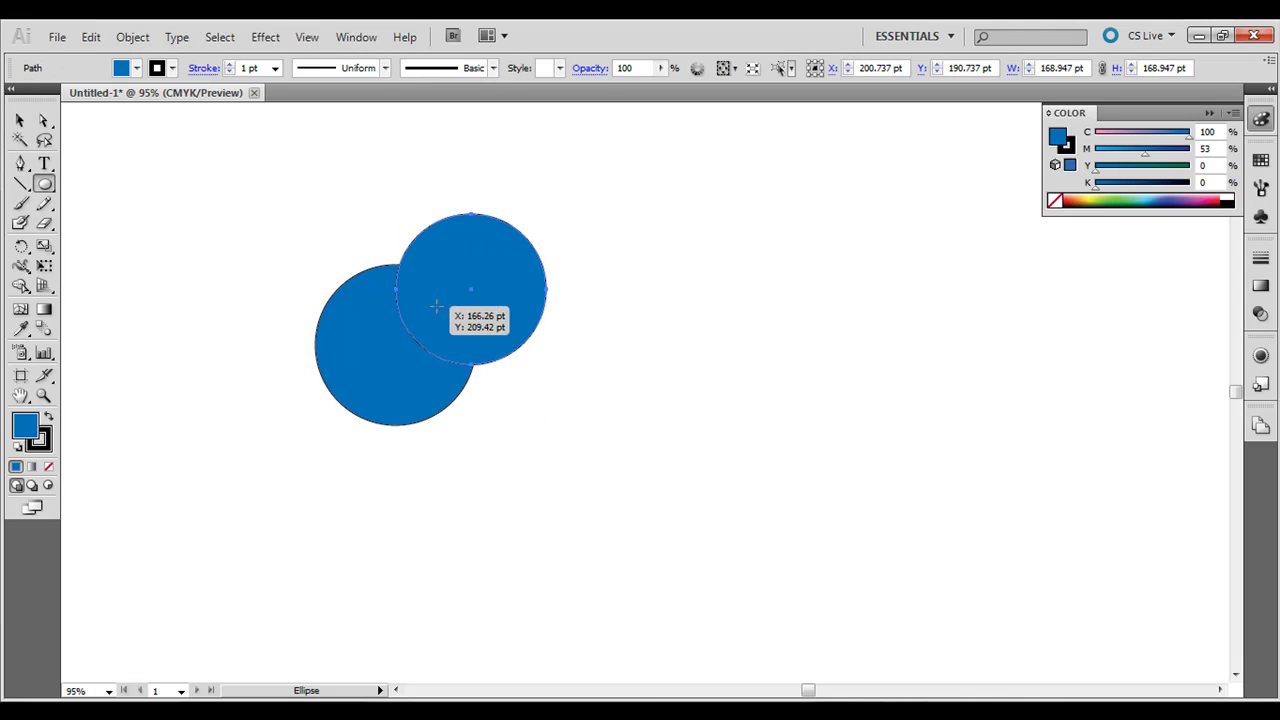
{"action": "left_click_drag", "start_coordinate": [436, 305], "coordinate": [582, 456]}
{"action": "left_click_drag", "start_coordinate": [494, 255], "coordinate": [607, 371]}
{"action": "left_click_drag", "start_coordinate": [503, 213], "coordinate": [624, 334]}
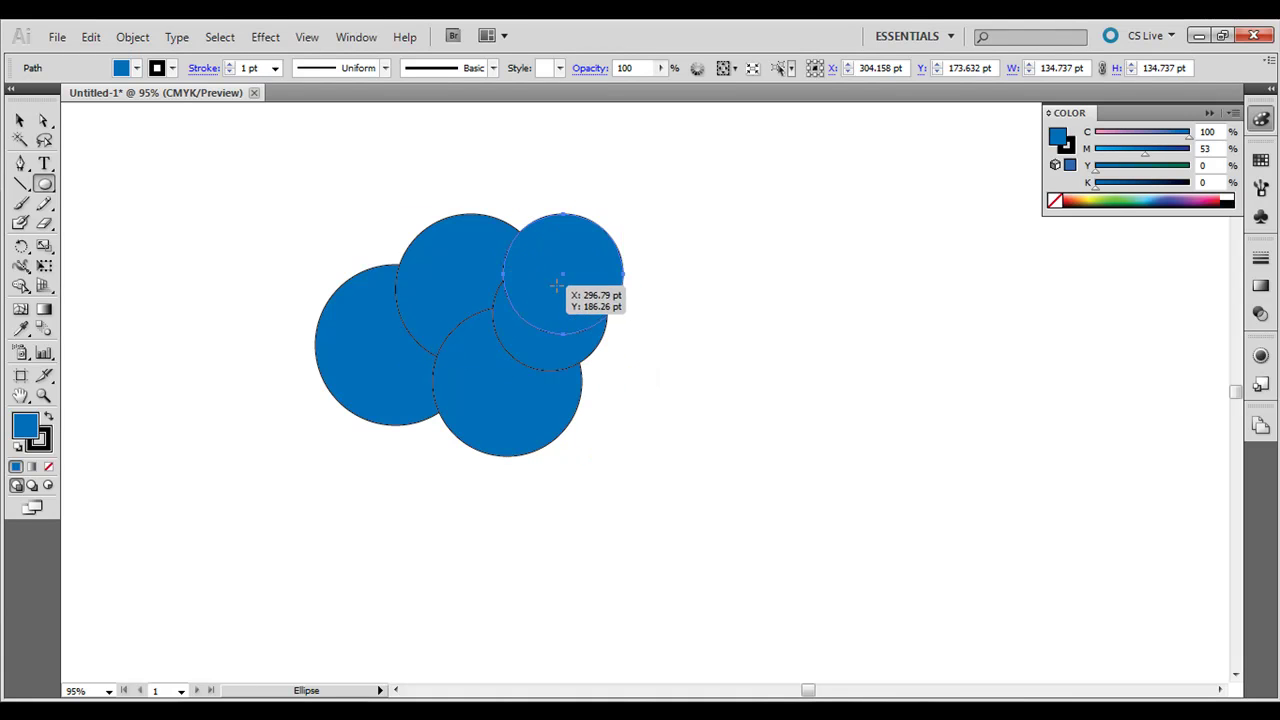
{"action": "left_click_drag", "start_coordinate": [556, 286], "coordinate": [721, 452]}
{"action": "mouse_move", "coordinate": [628, 297]}
{"action": "left_mouse_down"}
{"action": "mouse_move", "coordinate": [685, 298]}
{"action": "mouse_move", "coordinate": [657, 345]}
{"action": "left_mouse_up"}
{"action": "left_click_drag", "start_coordinate": [631, 271], "coordinate": [710, 300]}
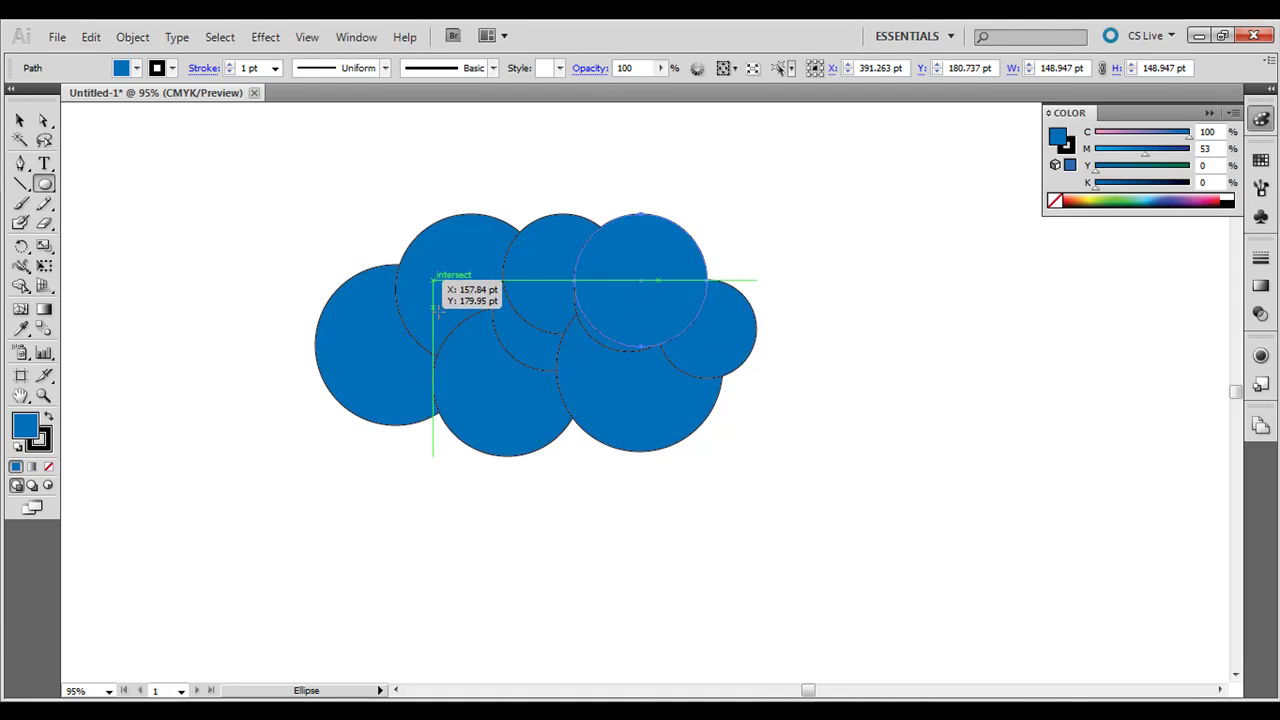
Step: Fill in the cloud's lower-left, upper-left and bottom-centre with more circles, then check the selection
{"action": "left_click_drag", "start_coordinate": [395, 325], "coordinate": [509, 441]}
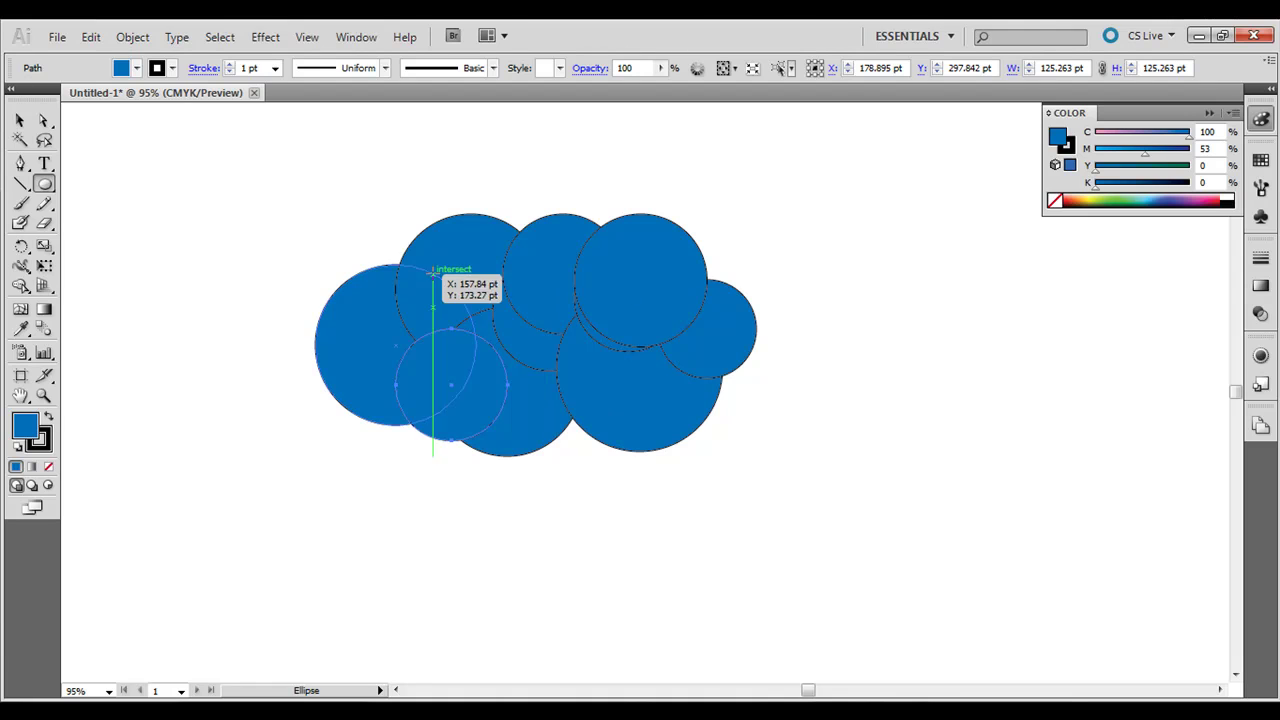
{"action": "left_click_drag", "start_coordinate": [384, 250], "coordinate": [451, 316]}
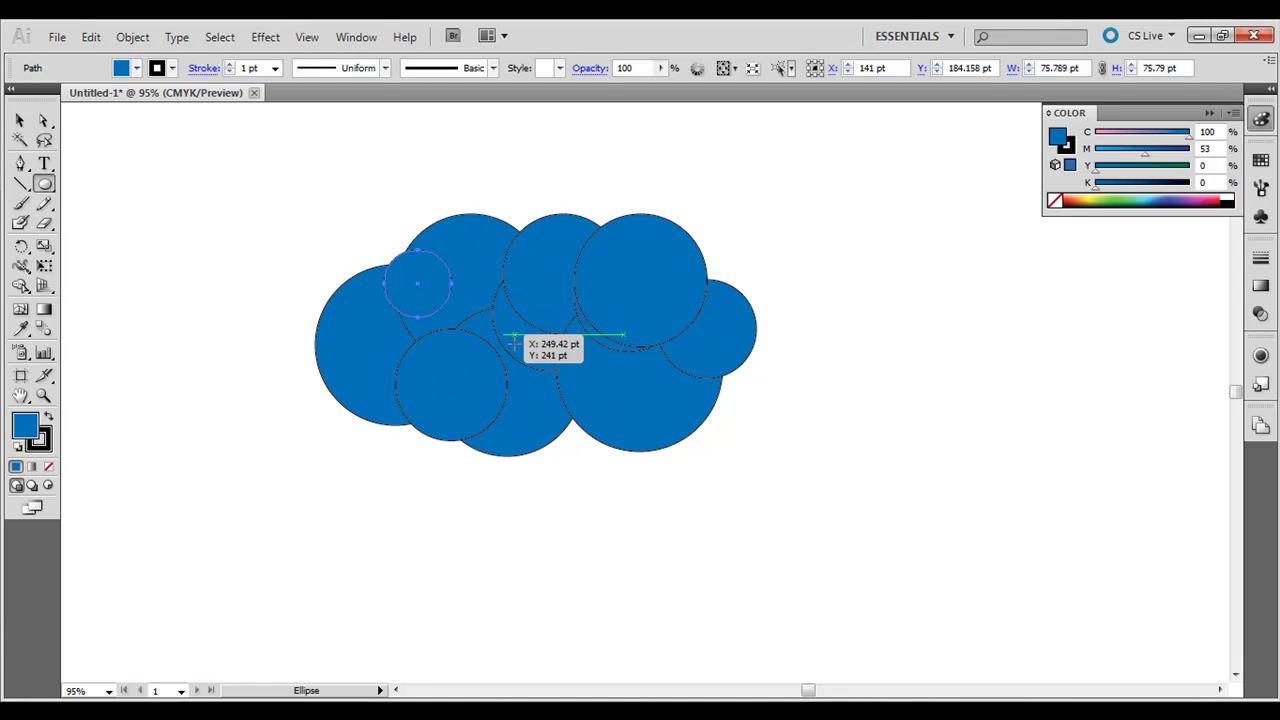
{"action": "left_click_drag", "start_coordinate": [503, 351], "coordinate": [607, 456]}
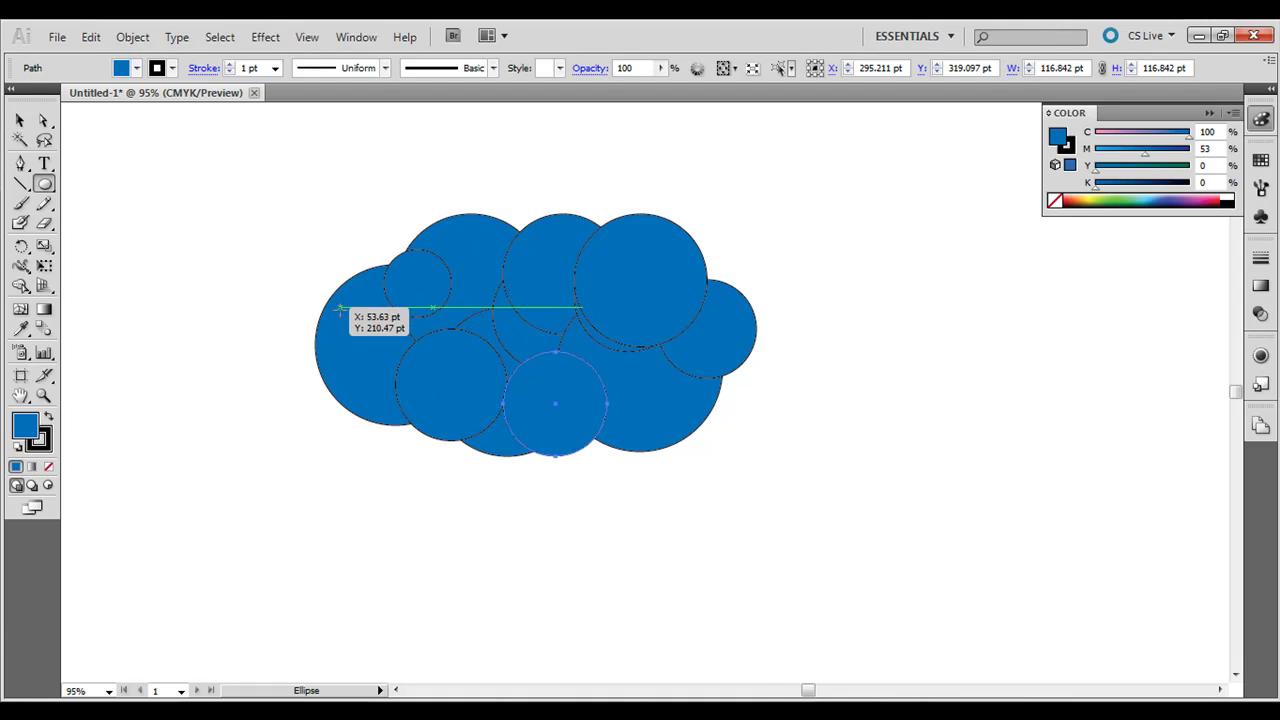
{"action": "left_click", "coordinate": [19, 120]}
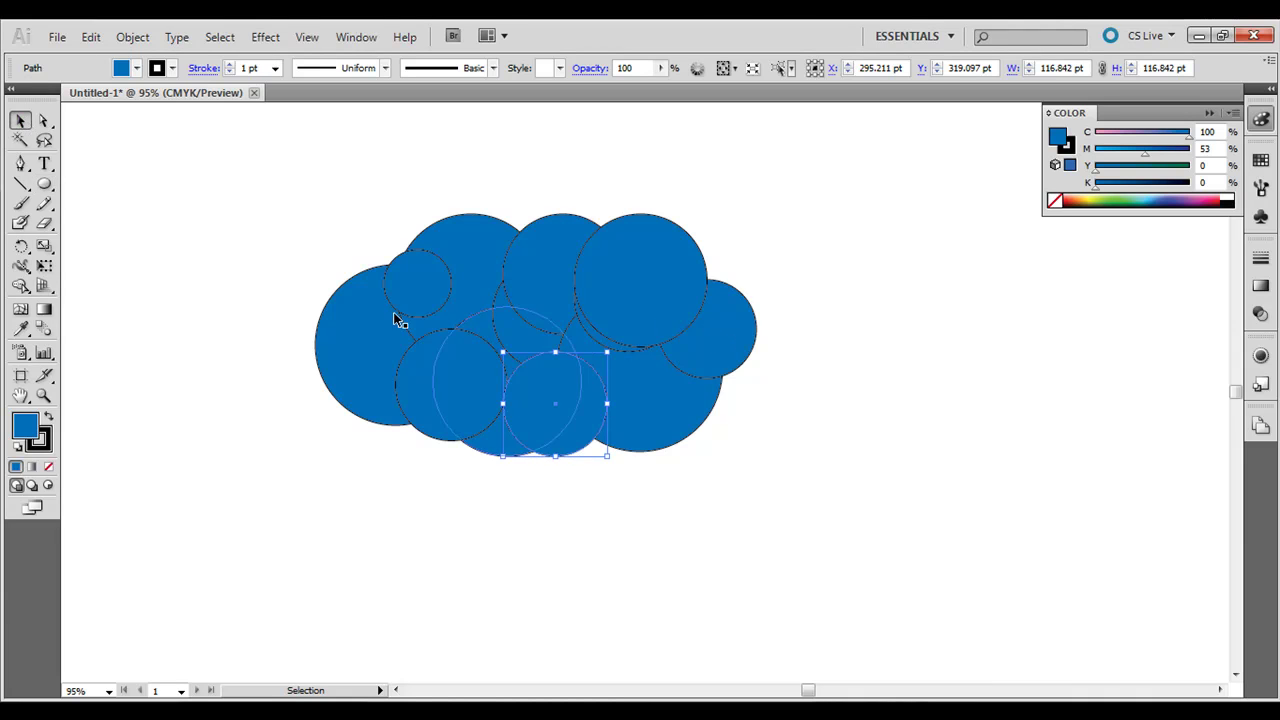
{"action": "left_click_drag", "start_coordinate": [297, 211], "coordinate": [832, 436]}
{"action": "left_click", "coordinate": [893, 487]}
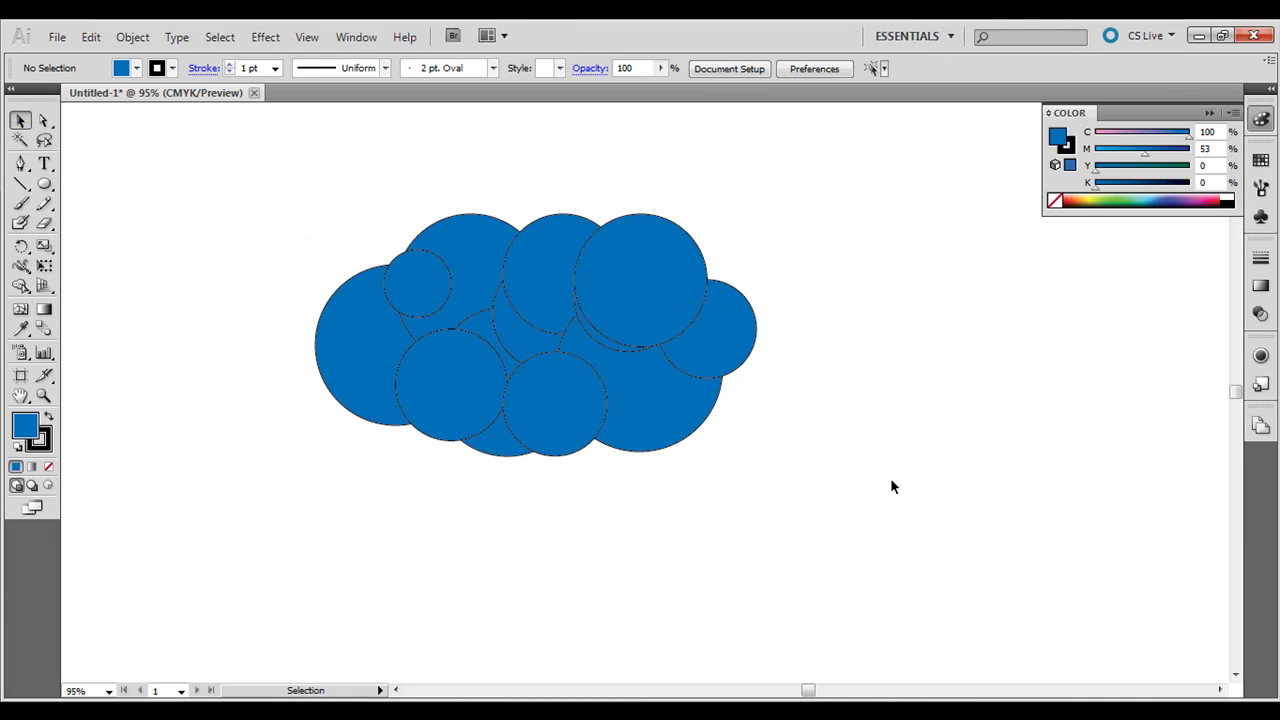
Step: Show the Pathfinder panel and Unite all the selected circles into one cloud path
{"action": "left_click", "coordinate": [357, 38]}
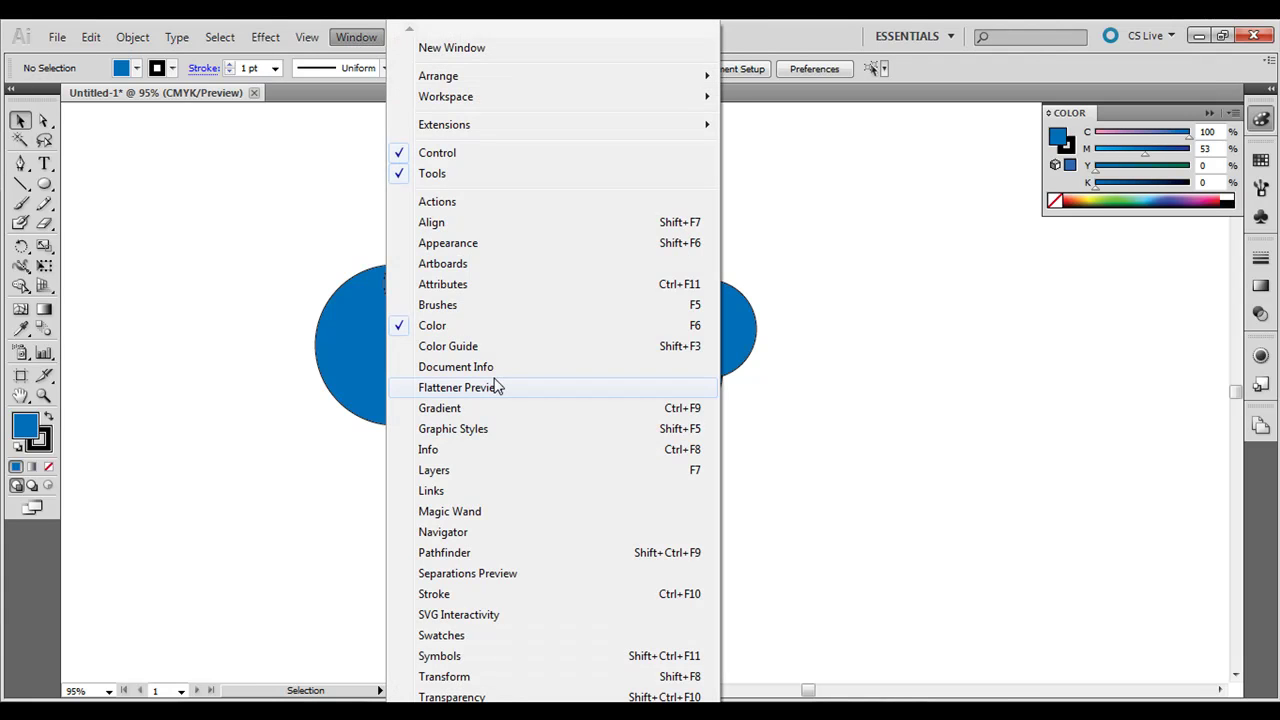
{"action": "left_click", "coordinate": [476, 553]}
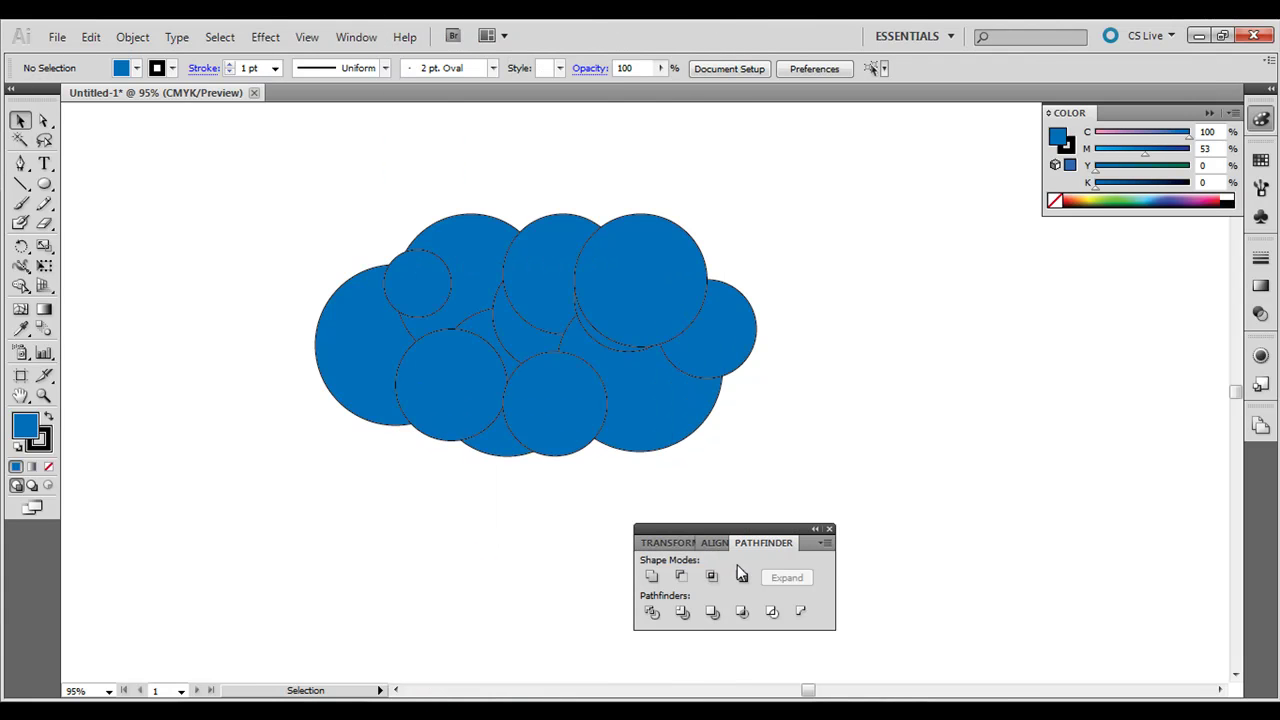
{"action": "left_click_drag", "start_coordinate": [718, 527], "coordinate": [888, 313]}
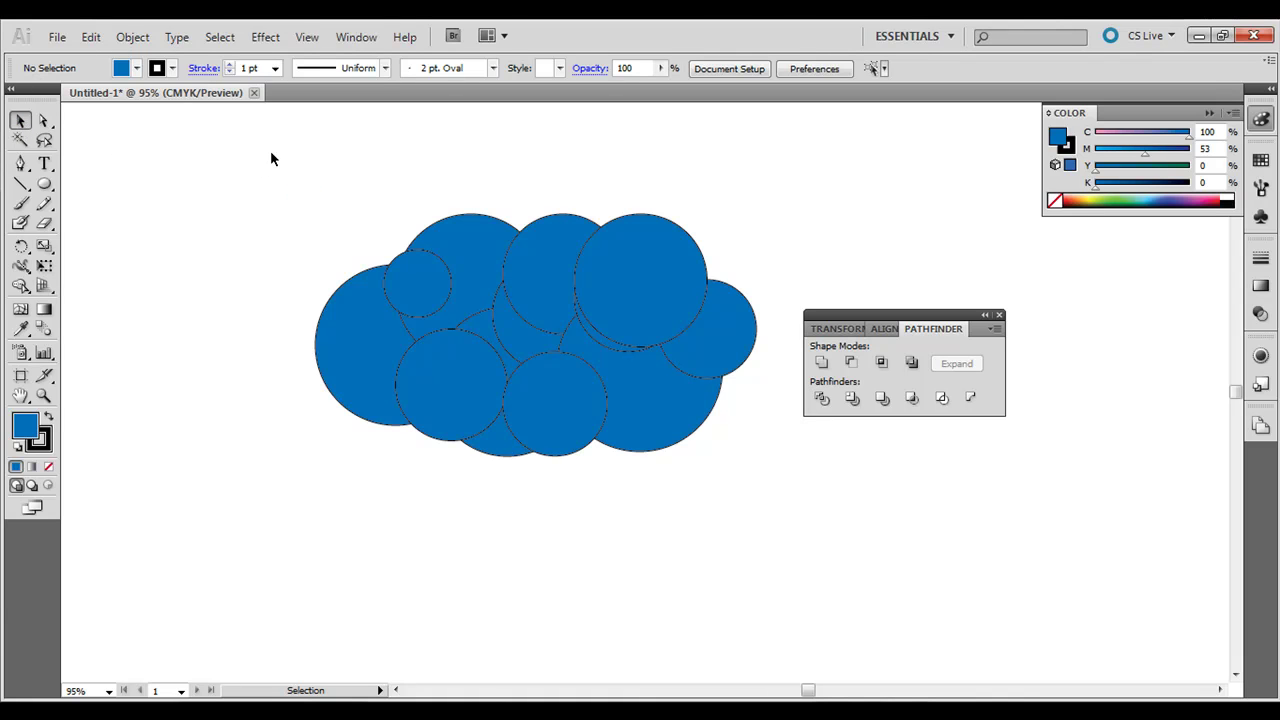
{"action": "left_click_drag", "start_coordinate": [271, 154], "coordinate": [829, 558]}
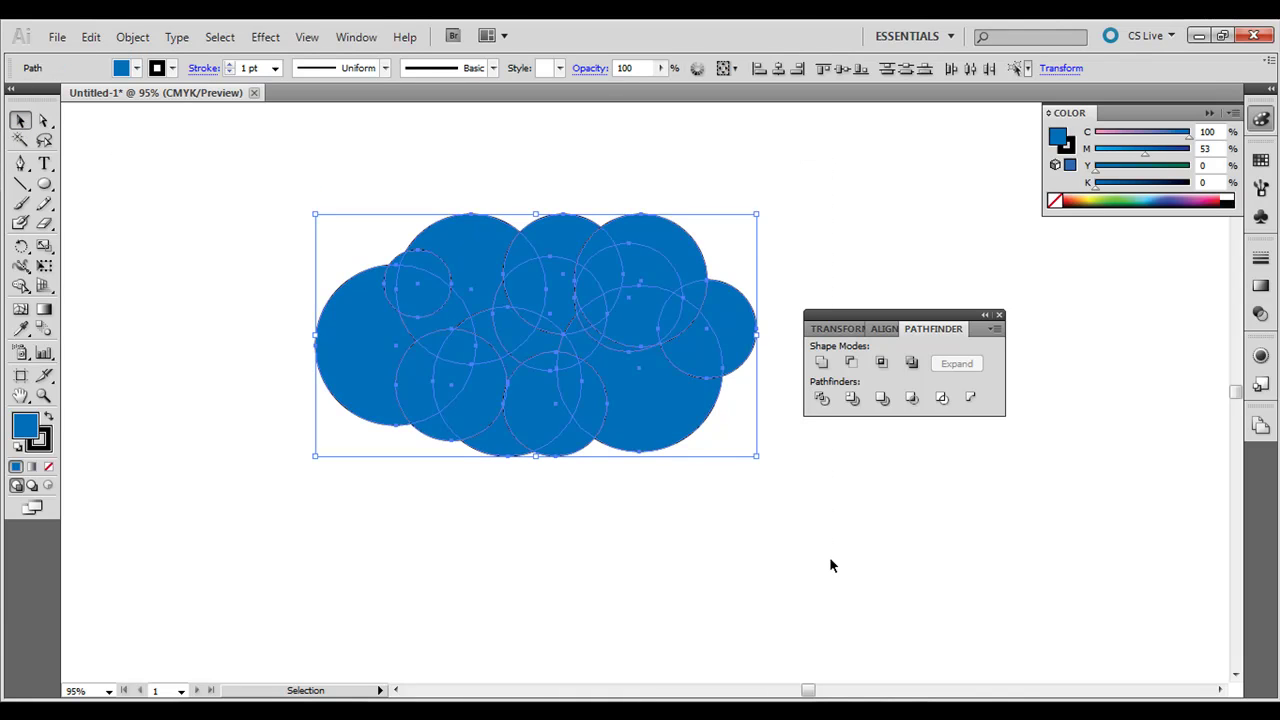
{"action": "left_click", "coordinate": [821, 364]}
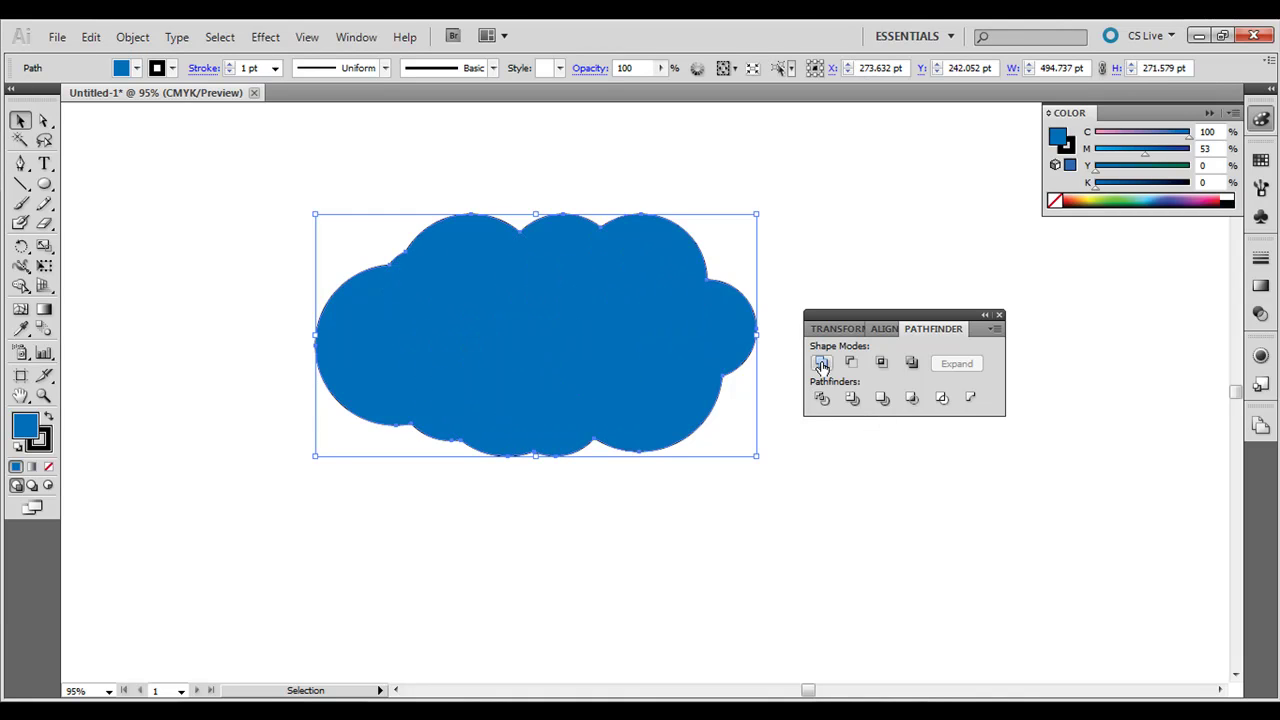
{"action": "mouse_move", "coordinate": [472, 288]}
{"action": "left_mouse_down"}
{"action": "mouse_move", "coordinate": [473, 257]}
{"action": "mouse_move", "coordinate": [459, 300]}
{"action": "left_mouse_up"}
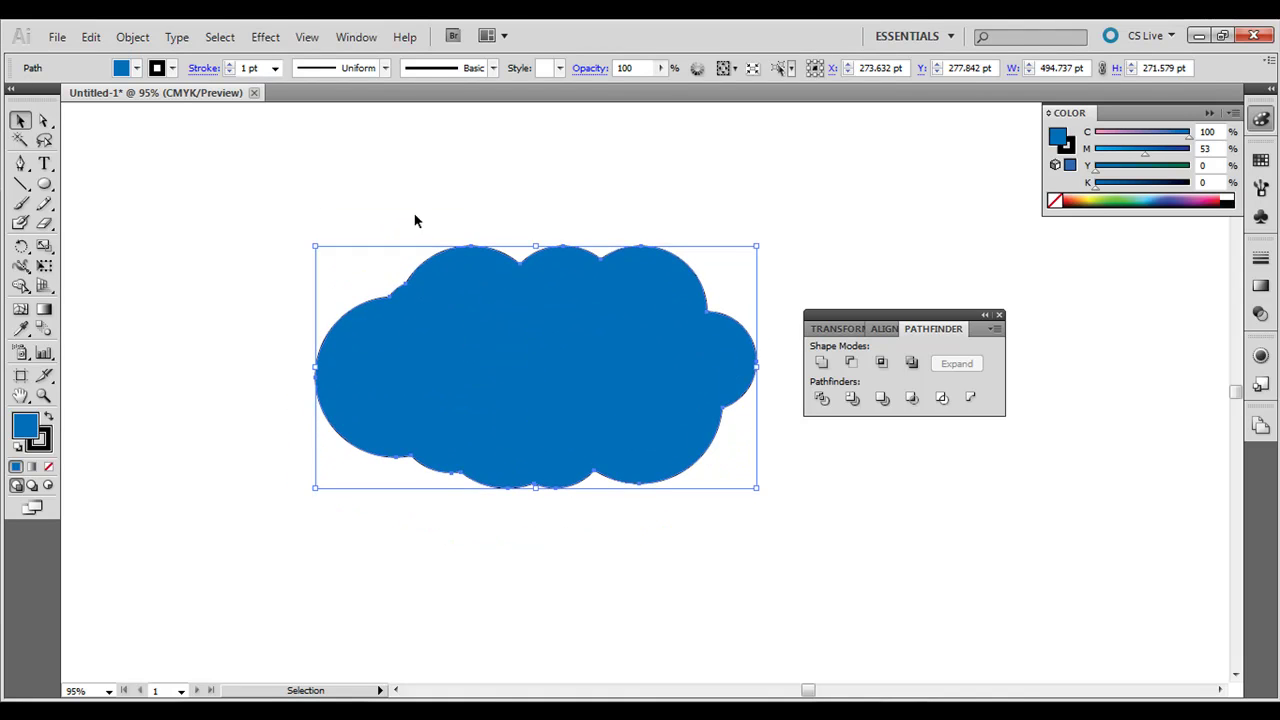
Step: With Direct Selection, smooth the notch between the cloud's left and top lobes
{"action": "left_click", "coordinate": [414, 220]}
{"action": "left_click", "coordinate": [388, 302]}
{"action": "key", "text": "a"}
{"action": "left_click", "coordinate": [386, 298]}
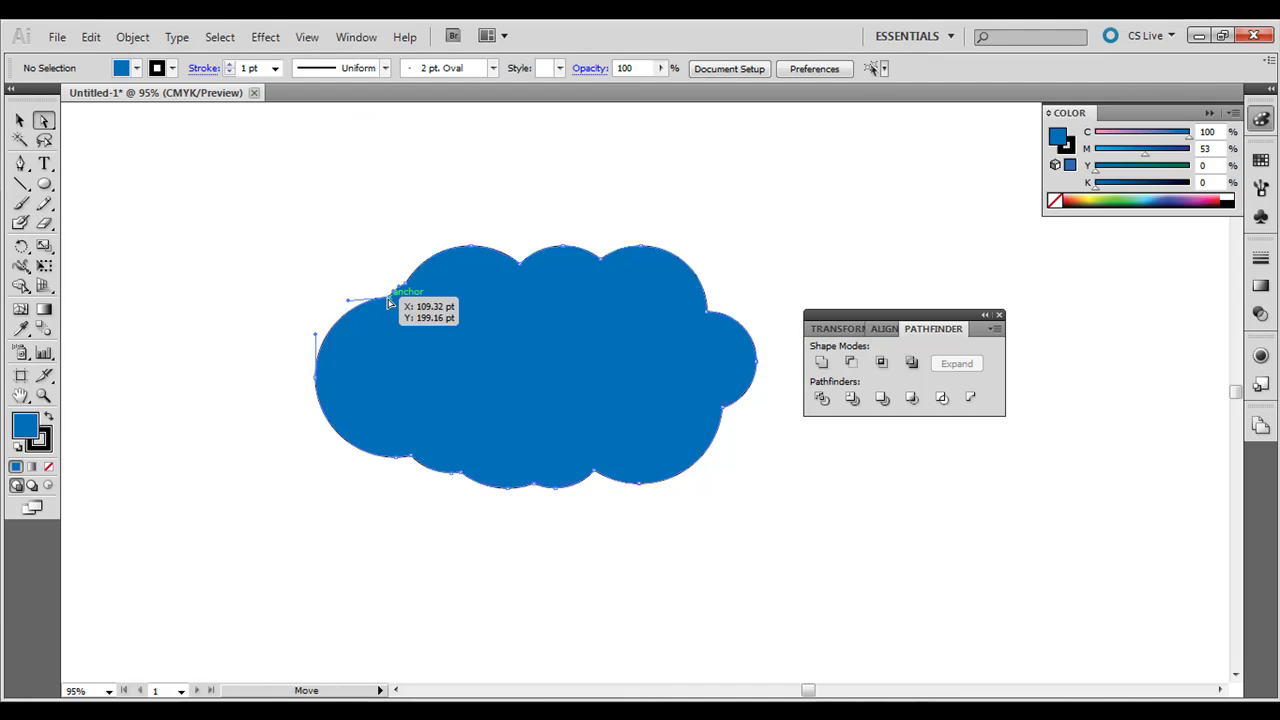
{"action": "mouse_move", "coordinate": [389, 304]}
{"action": "left_mouse_down"}
{"action": "mouse_move", "coordinate": [424, 236]}
{"action": "mouse_move", "coordinate": [474, 229]}
{"action": "mouse_move", "coordinate": [470, 244]}
{"action": "left_mouse_up"}
{"action": "left_click", "coordinate": [426, 223]}
{"action": "left_click", "coordinate": [489, 188]}
Step: Adjust the top lobe and lower-left edge, undoing one change, then return to Selection
{"action": "left_click", "coordinate": [510, 182]}
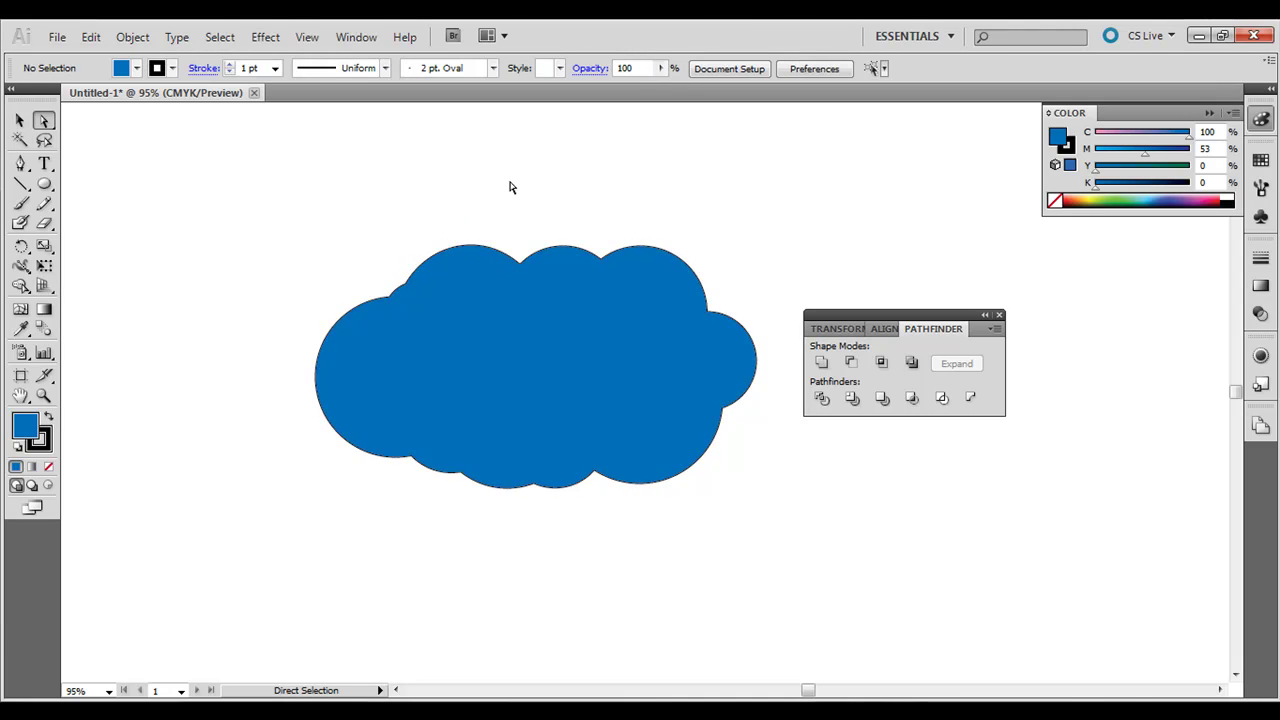
{"action": "left_click", "coordinate": [480, 247]}
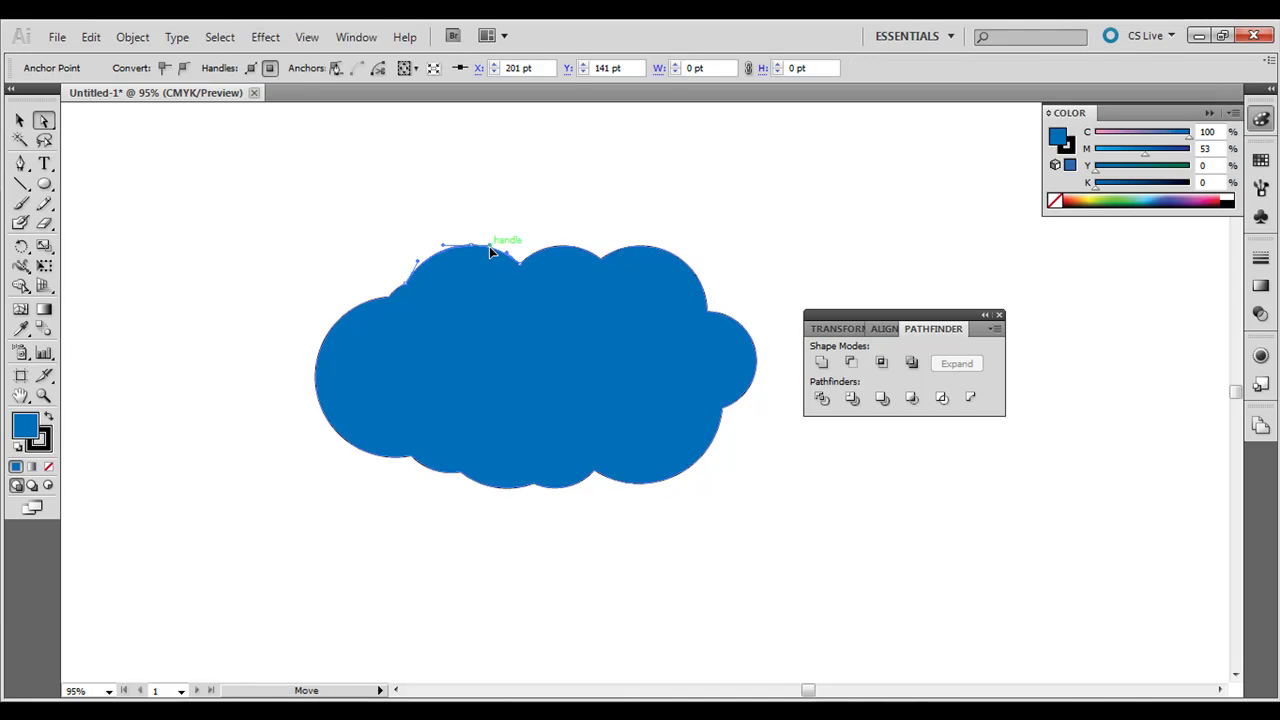
{"action": "left_click", "coordinate": [399, 272]}
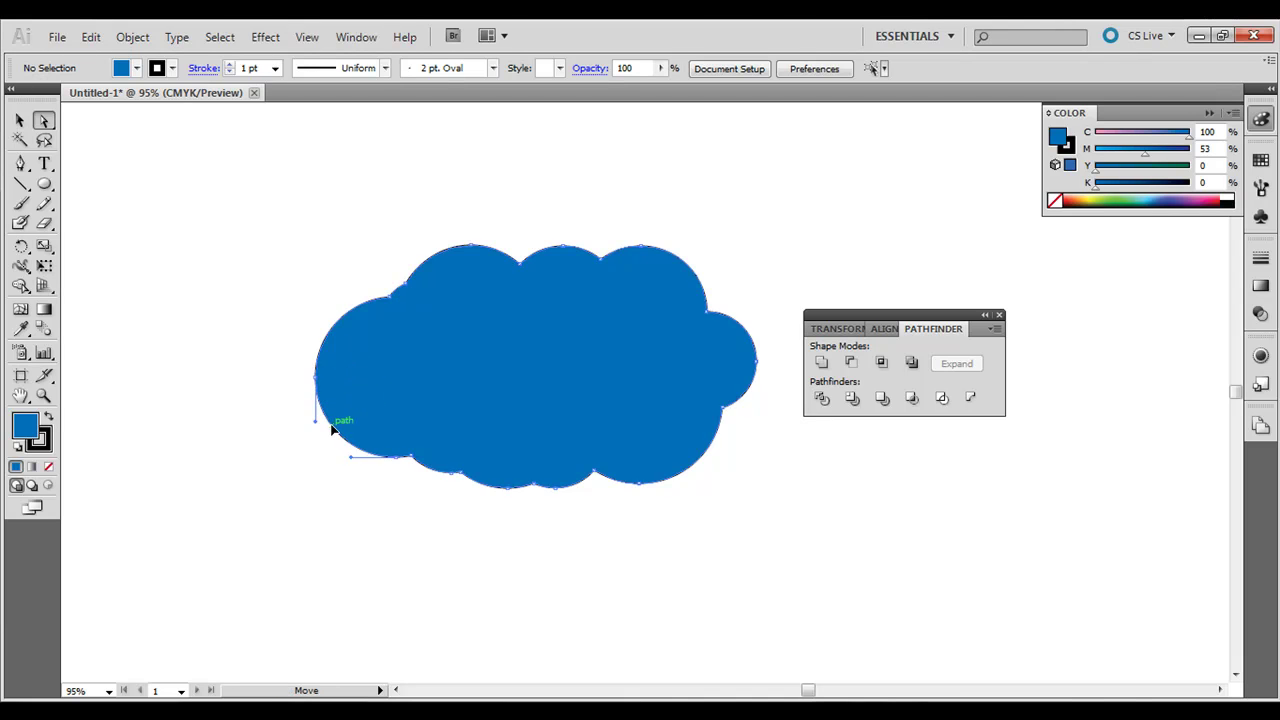
{"action": "left_click_drag", "start_coordinate": [333, 430], "coordinate": [335, 445]}
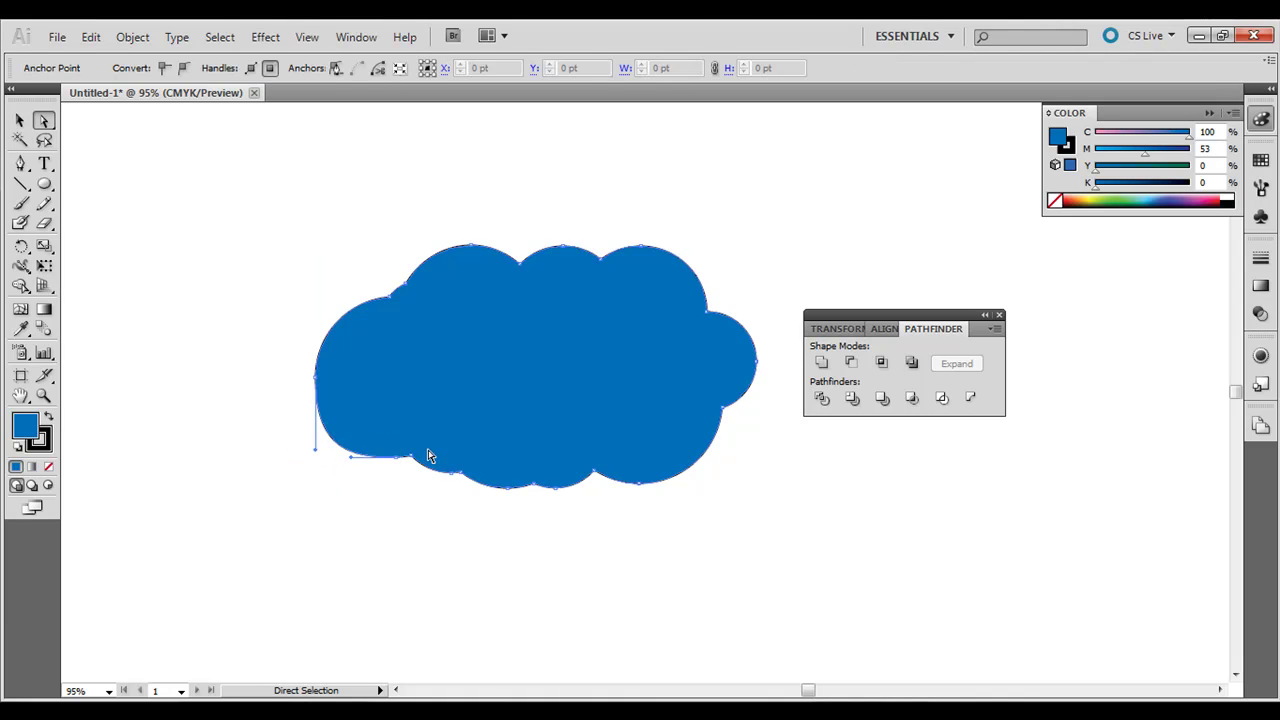
{"action": "left_click", "coordinate": [571, 198]}
{"action": "key", "text": "ctrl+z"}
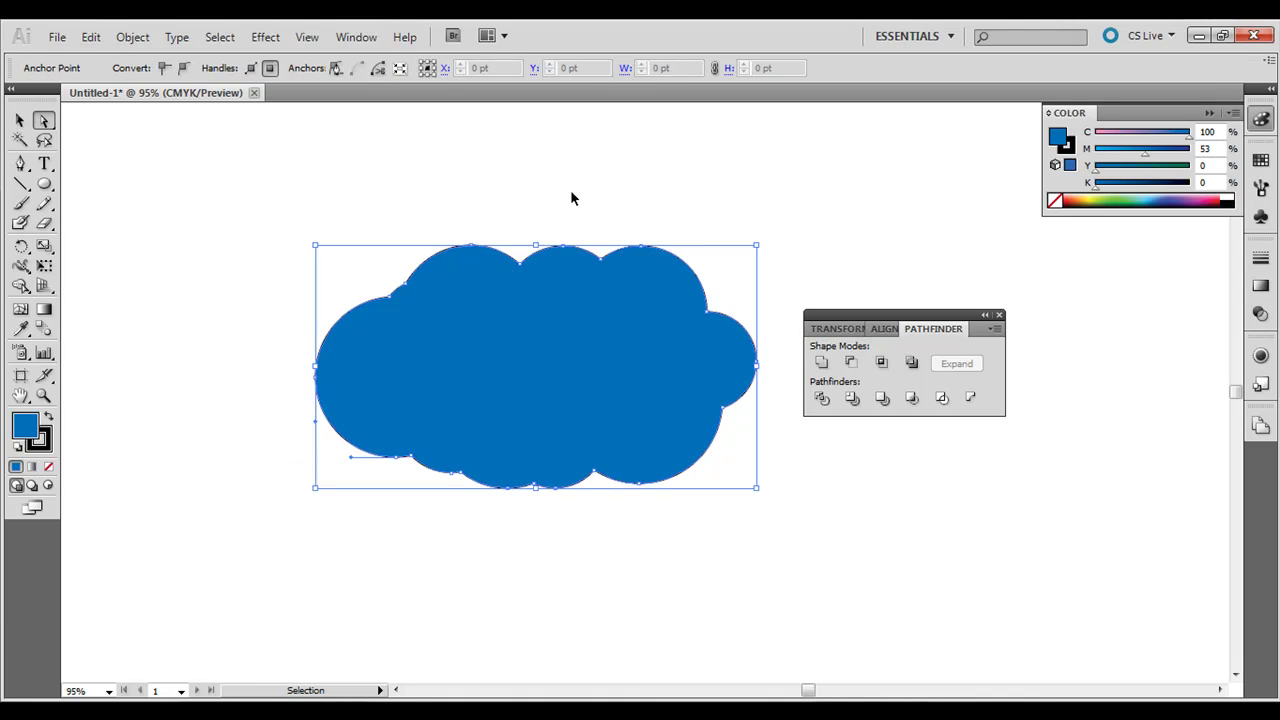
{"action": "left_click", "coordinate": [563, 190]}
{"action": "key", "text": "ctrl"}
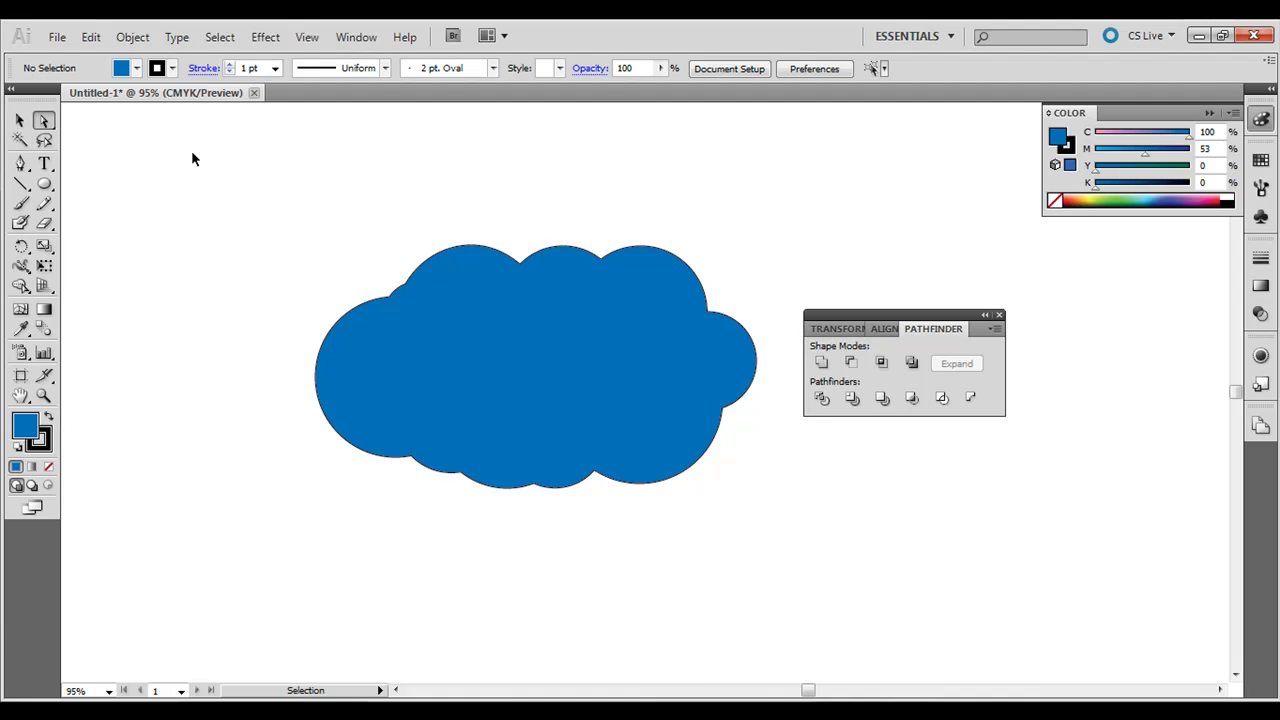
Step: Move the whole cloud up to the page's top-left
{"action": "left_click", "coordinate": [20, 120]}
{"action": "mouse_move", "coordinate": [320, 219]}
{"action": "left_mouse_down"}
{"action": "mouse_move", "coordinate": [462, 313]}
{"action": "mouse_move", "coordinate": [613, 380]}
{"action": "left_mouse_up"}
{"action": "left_click_drag", "start_coordinate": [682, 358], "coordinate": [436, 254]}
{"action": "left_click", "coordinate": [557, 461]}
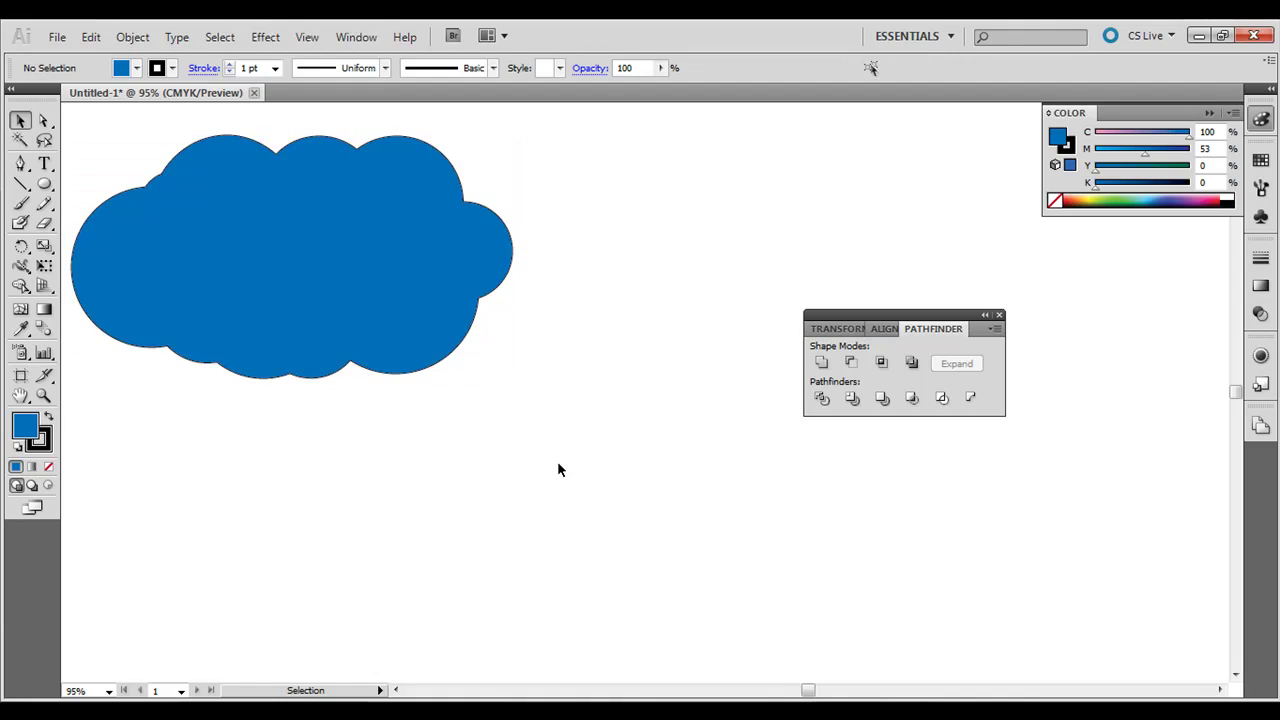
Step: Draw a circle, overlap a duplicate of it, and Intersect the pair into a lens
{"action": "mouse_move", "coordinate": [44, 184]}
{"action": "left_mouse_down"}
{"action": "mouse_move", "coordinate": [107, 192]}
{"action": "mouse_move", "coordinate": [107, 228]}
{"action": "left_mouse_up"}
{"action": "left_click_drag", "start_coordinate": [419, 424], "coordinate": [650, 655]}
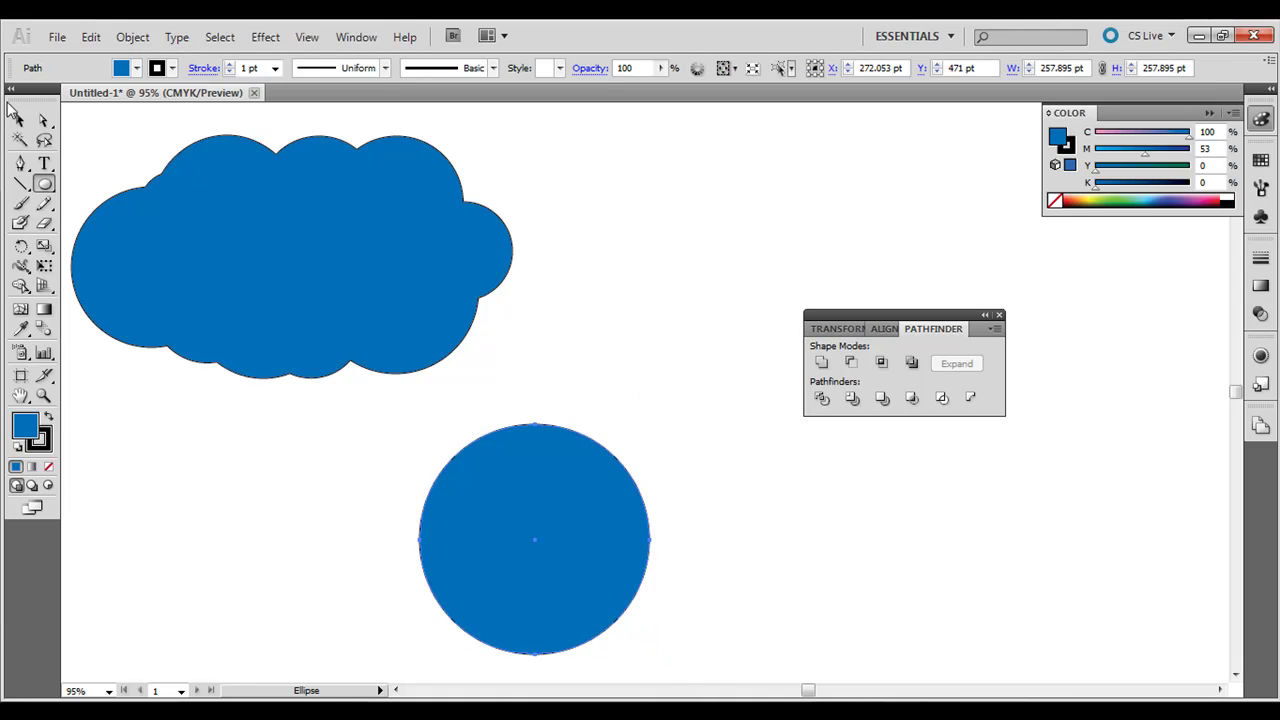
{"action": "left_click", "coordinate": [19, 121]}
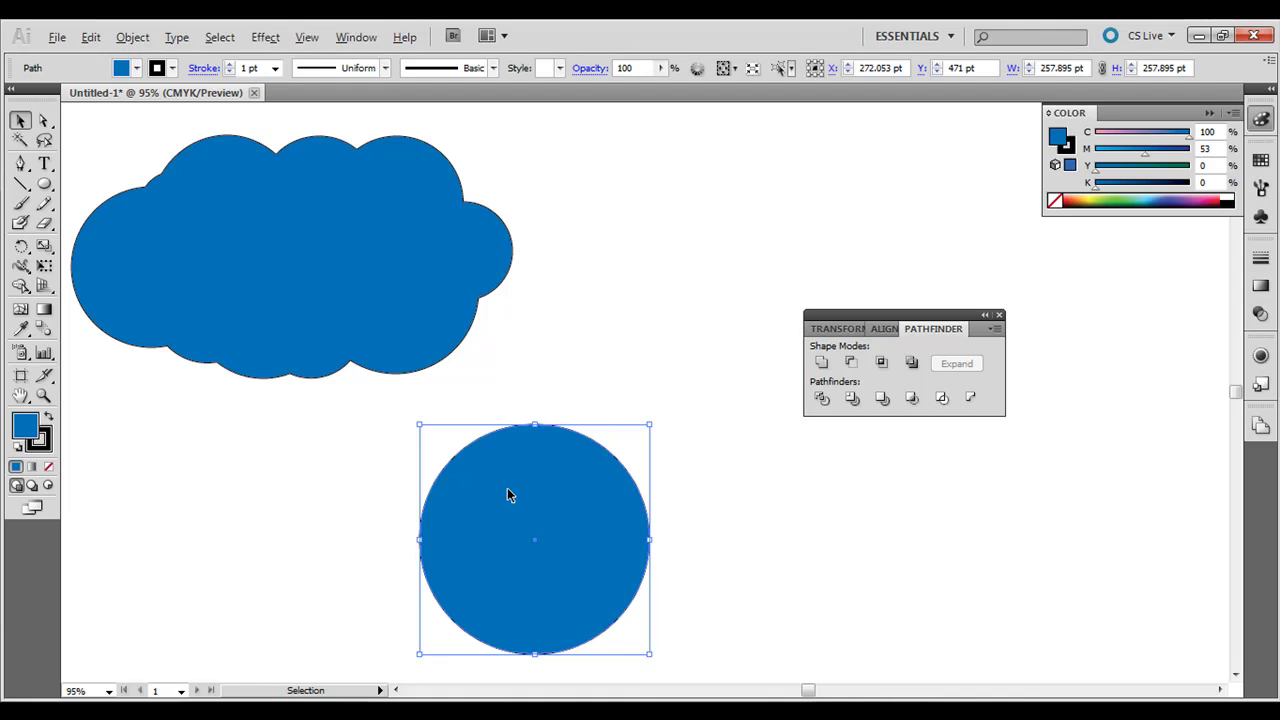
{"action": "mouse_move", "coordinate": [507, 494]}
{"action": "left_mouse_down"}
{"action": "mouse_move", "coordinate": [675, 492]}
{"action": "mouse_move", "coordinate": [583, 492]}
{"action": "mouse_move", "coordinate": [636, 500]}
{"action": "left_mouse_up"}
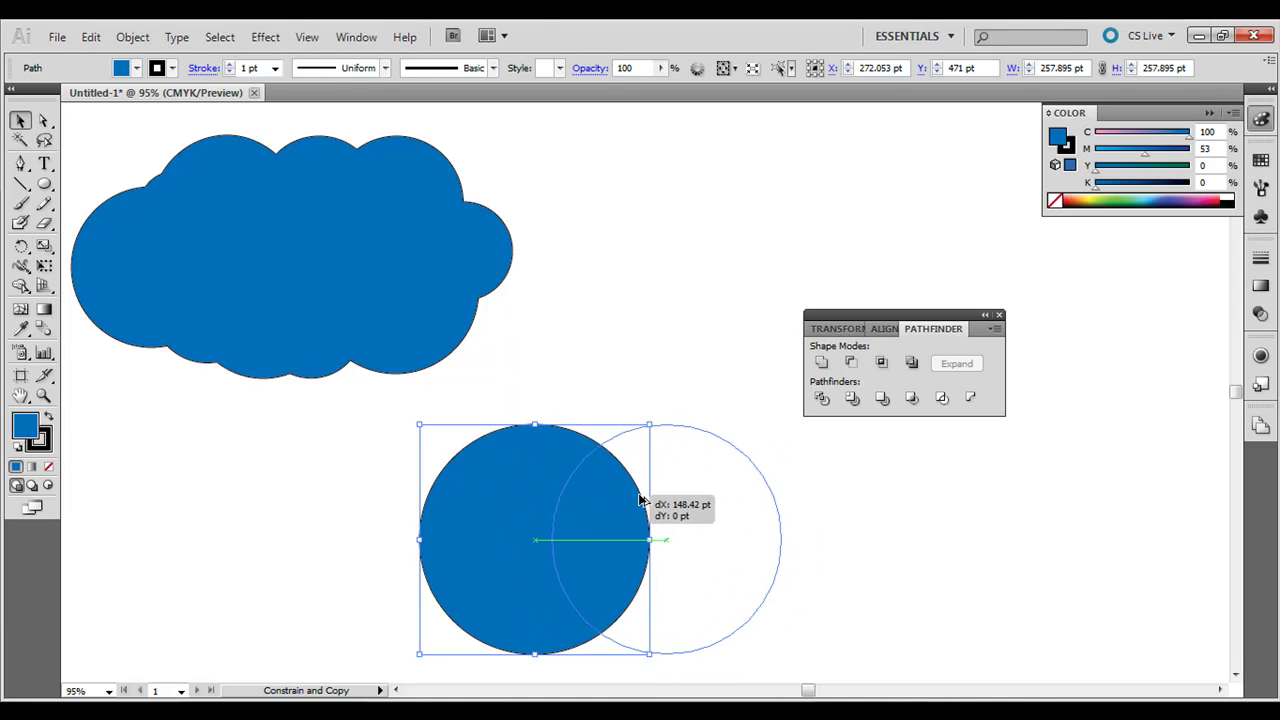
{"action": "left_click_drag", "start_coordinate": [636, 500], "coordinate": [623, 503]}
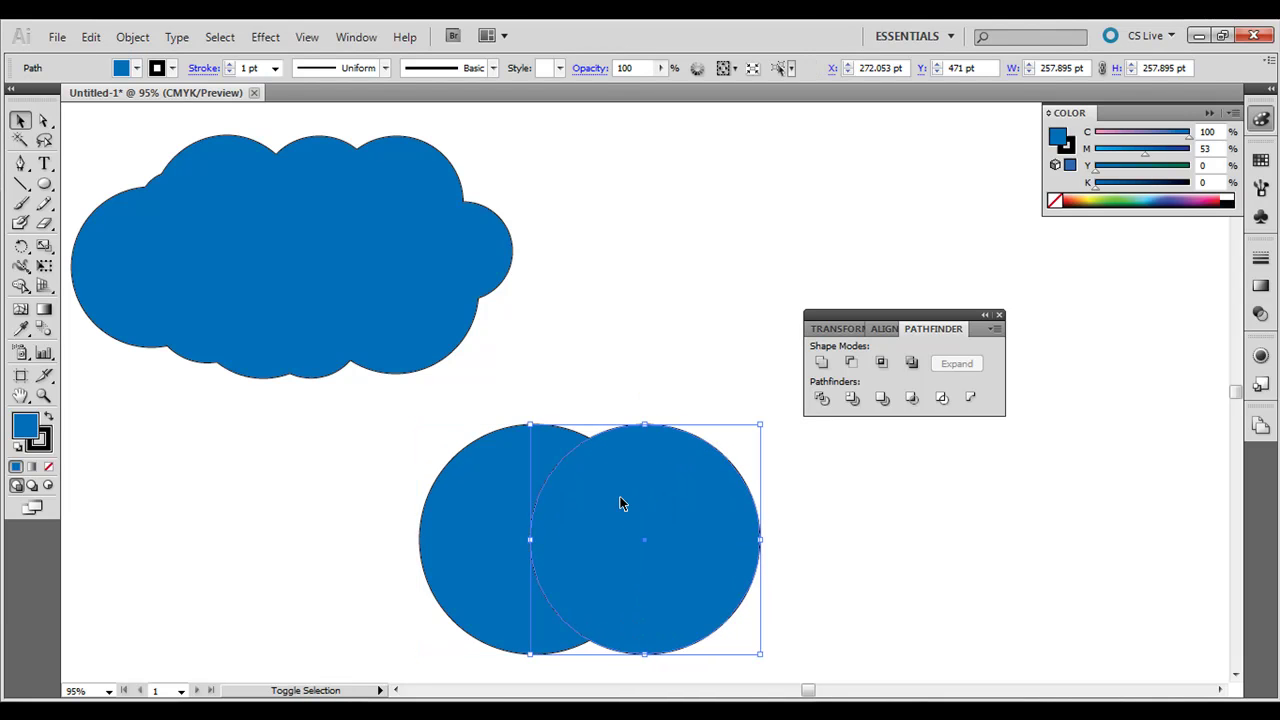
{"action": "left_click_drag", "start_coordinate": [448, 413], "coordinate": [765, 610]}
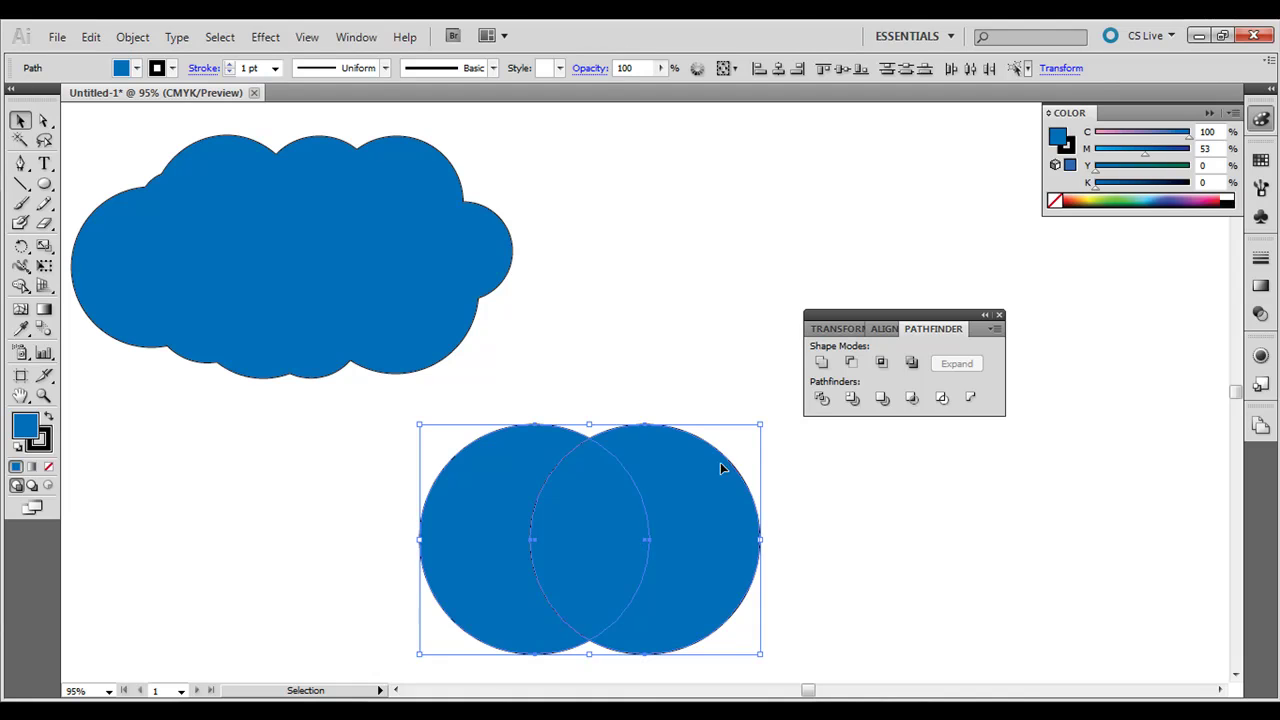
{"action": "left_click", "coordinate": [880, 364]}
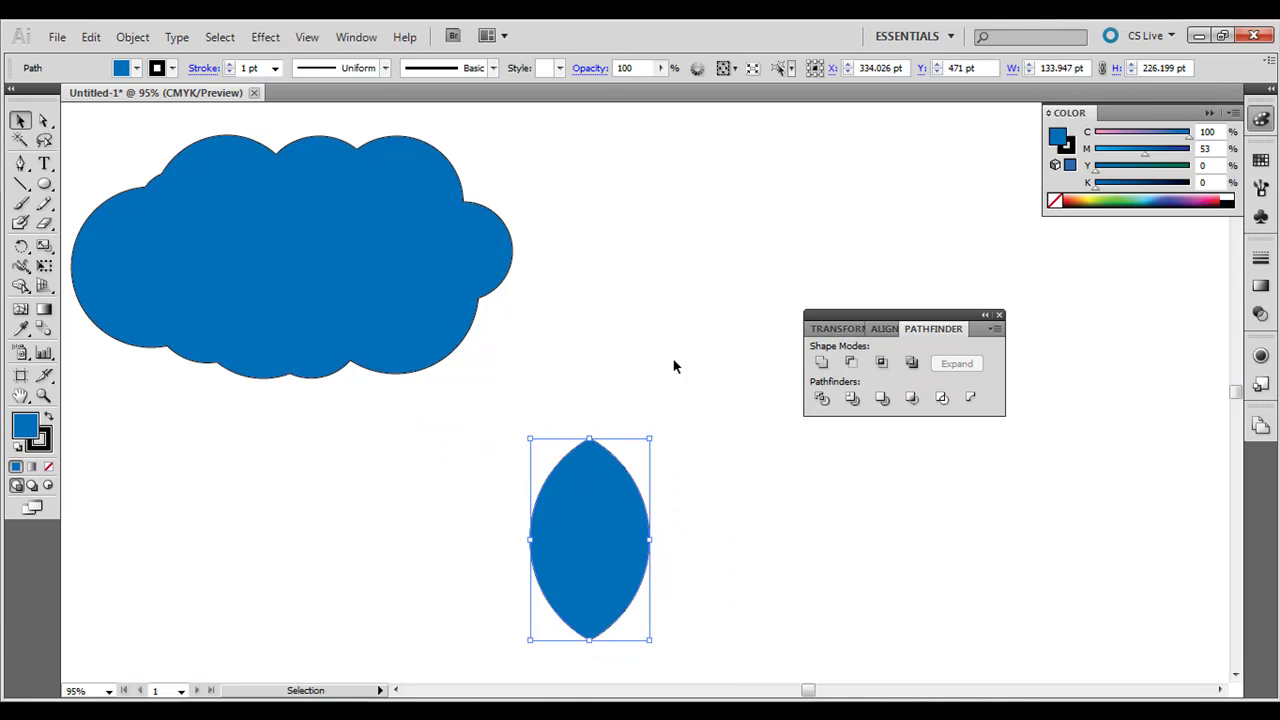
Step: Move the lens up beside the cloud
{"action": "left_click", "coordinate": [612, 381]}
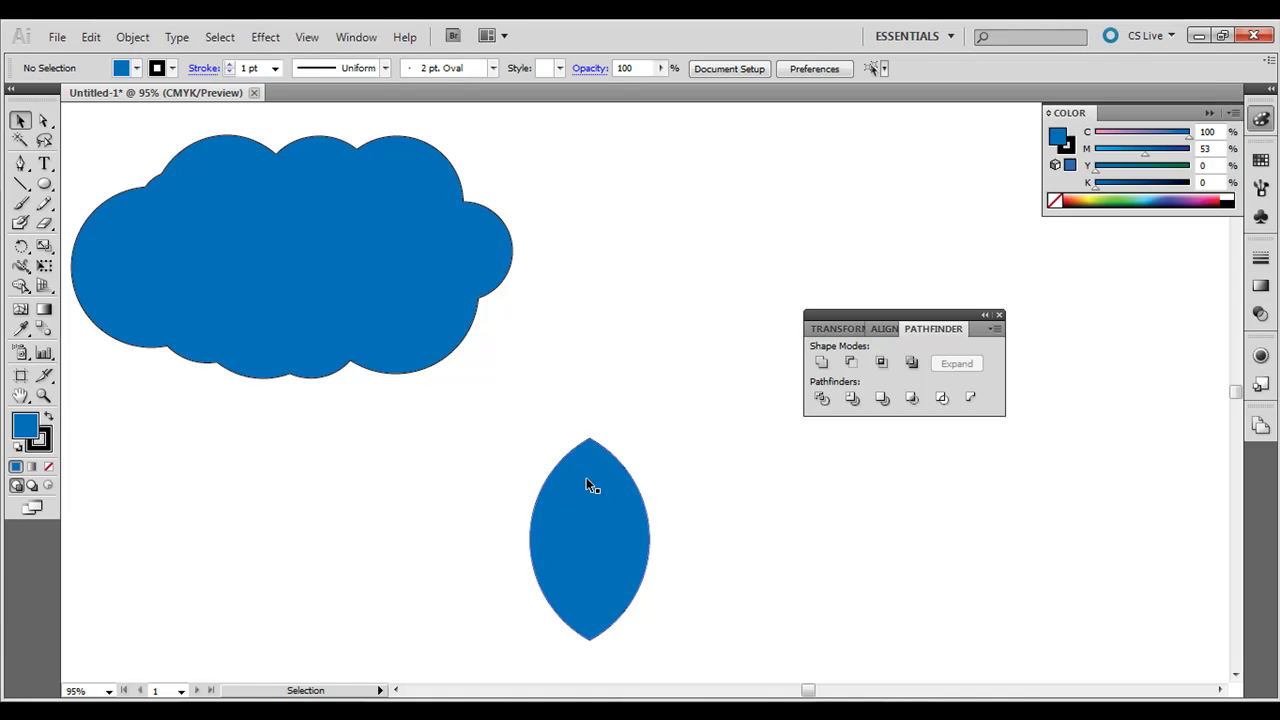
{"action": "mouse_move", "coordinate": [580, 525]}
{"action": "left_mouse_down"}
{"action": "mouse_move", "coordinate": [666, 240]}
{"action": "mouse_move", "coordinate": [651, 271]}
{"action": "left_mouse_up"}
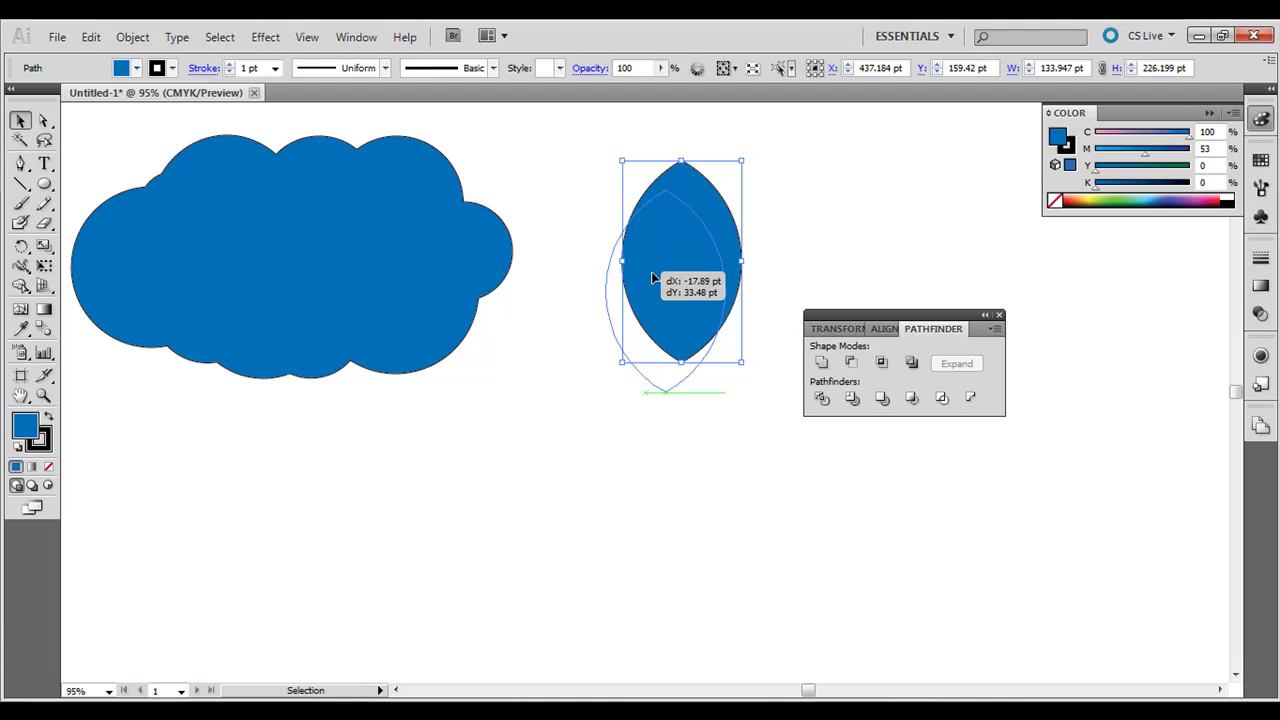
{"action": "left_click", "coordinate": [546, 467]}
{"action": "left_click", "coordinate": [44, 183]}
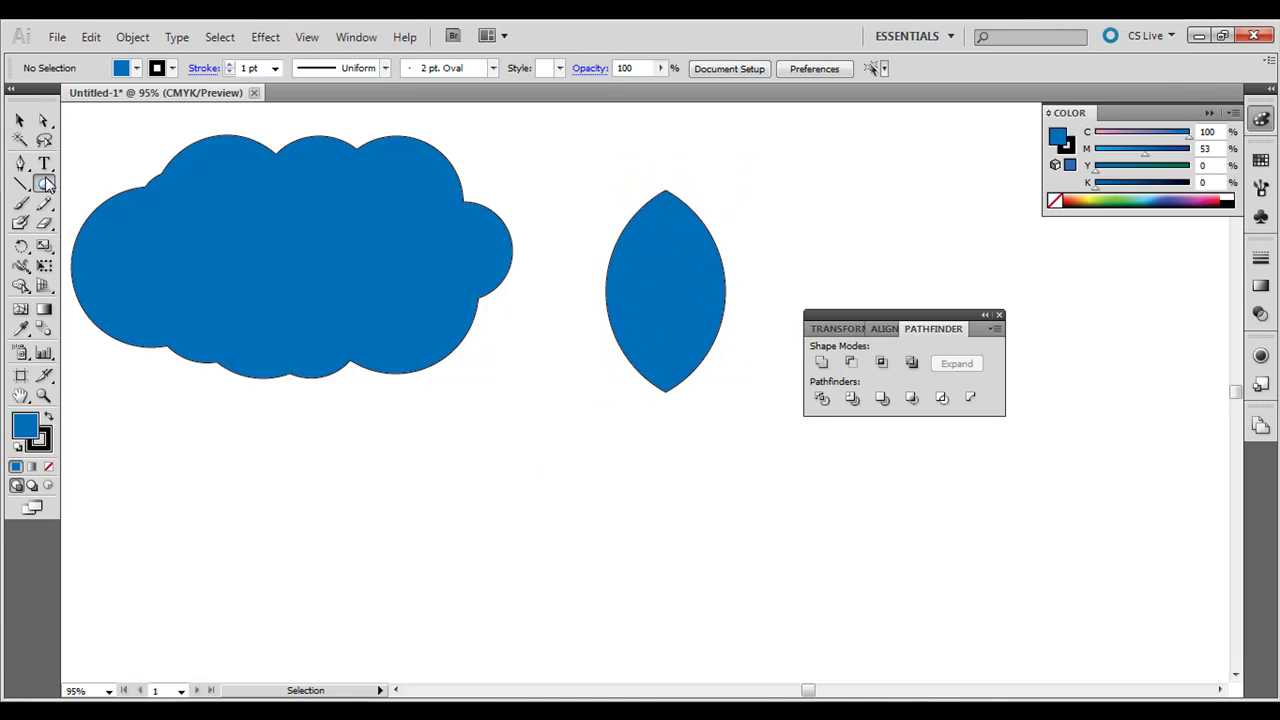
Step: Draw a circle, overlap a duplicate, Exclude the pair, and move the result over the lens
{"action": "left_click_drag", "start_coordinate": [44, 183], "coordinate": [100, 226]}
{"action": "left_click_drag", "start_coordinate": [279, 443], "coordinate": [490, 640]}
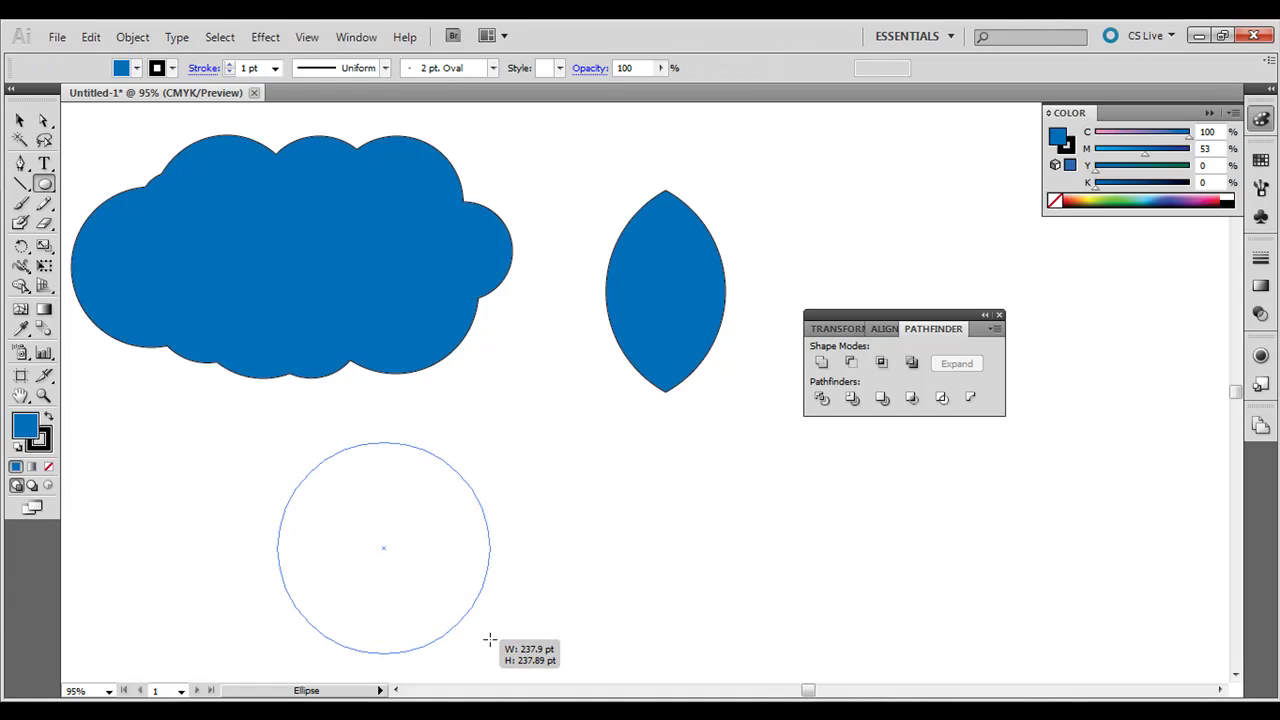
{"action": "left_click", "coordinate": [20, 120]}
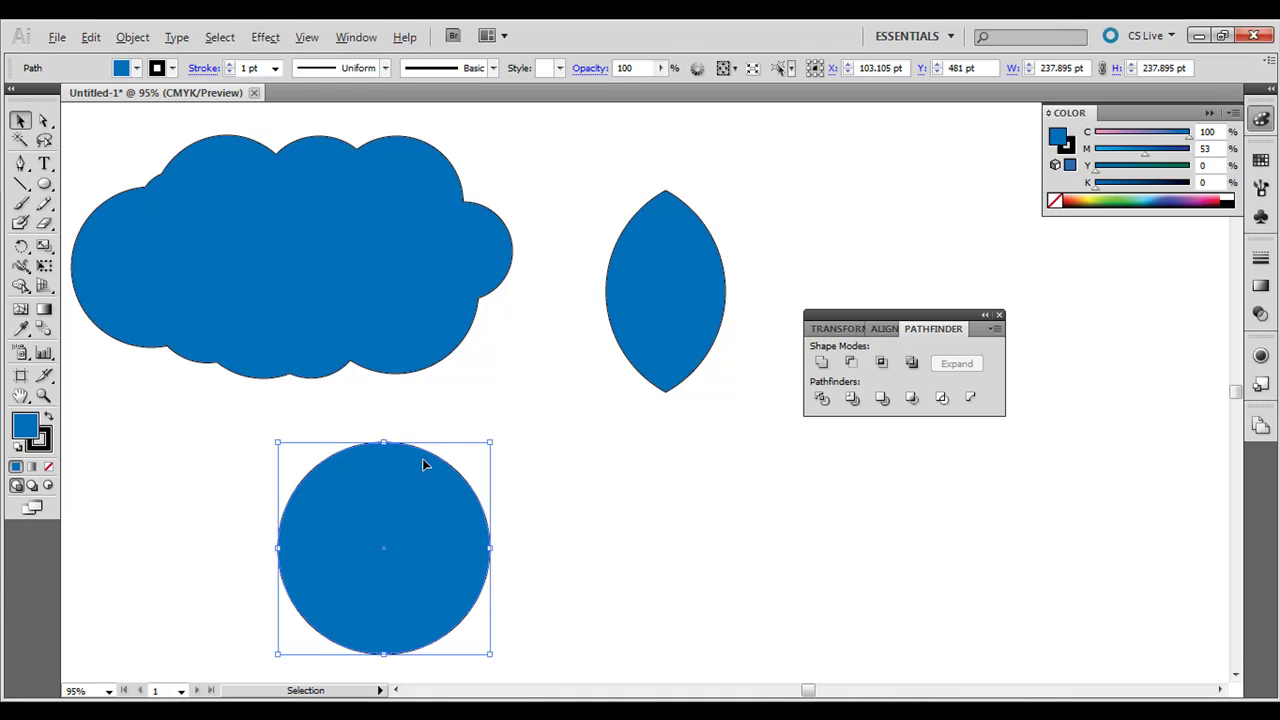
{"action": "left_click_drag", "start_coordinate": [423, 463], "coordinate": [548, 476]}
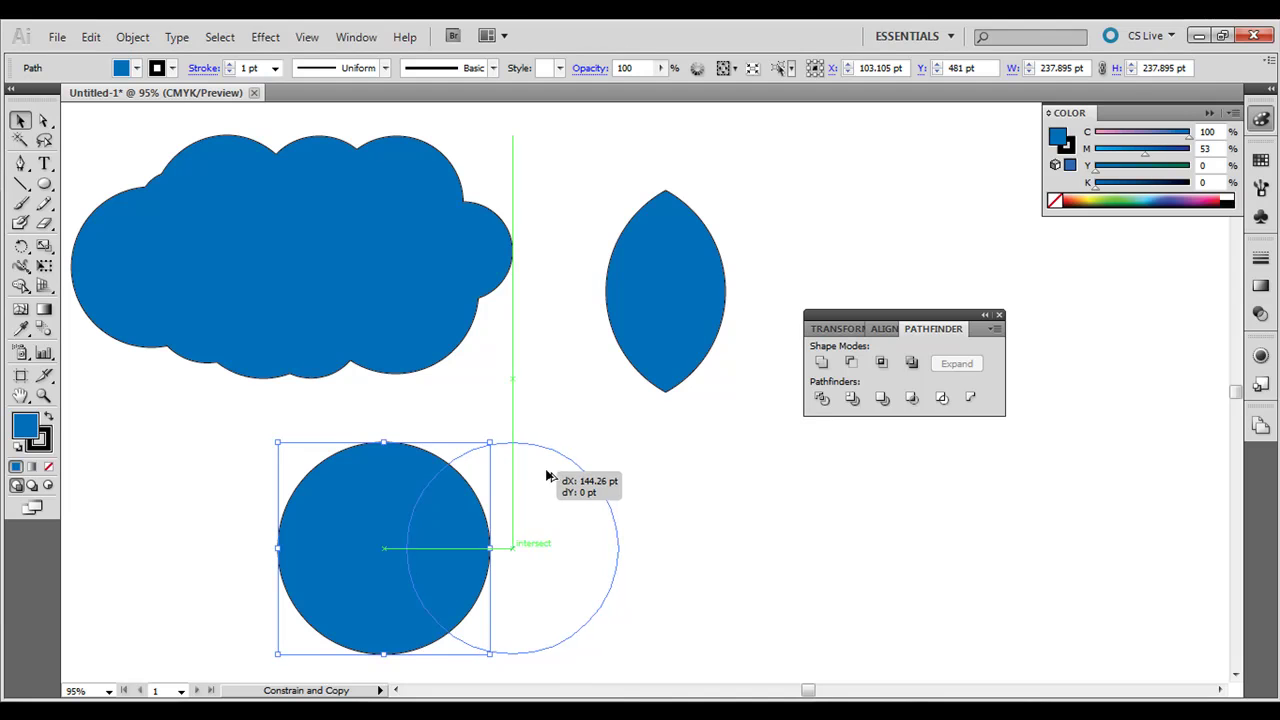
{"action": "left_click_drag", "start_coordinate": [548, 476], "coordinate": [518, 477]}
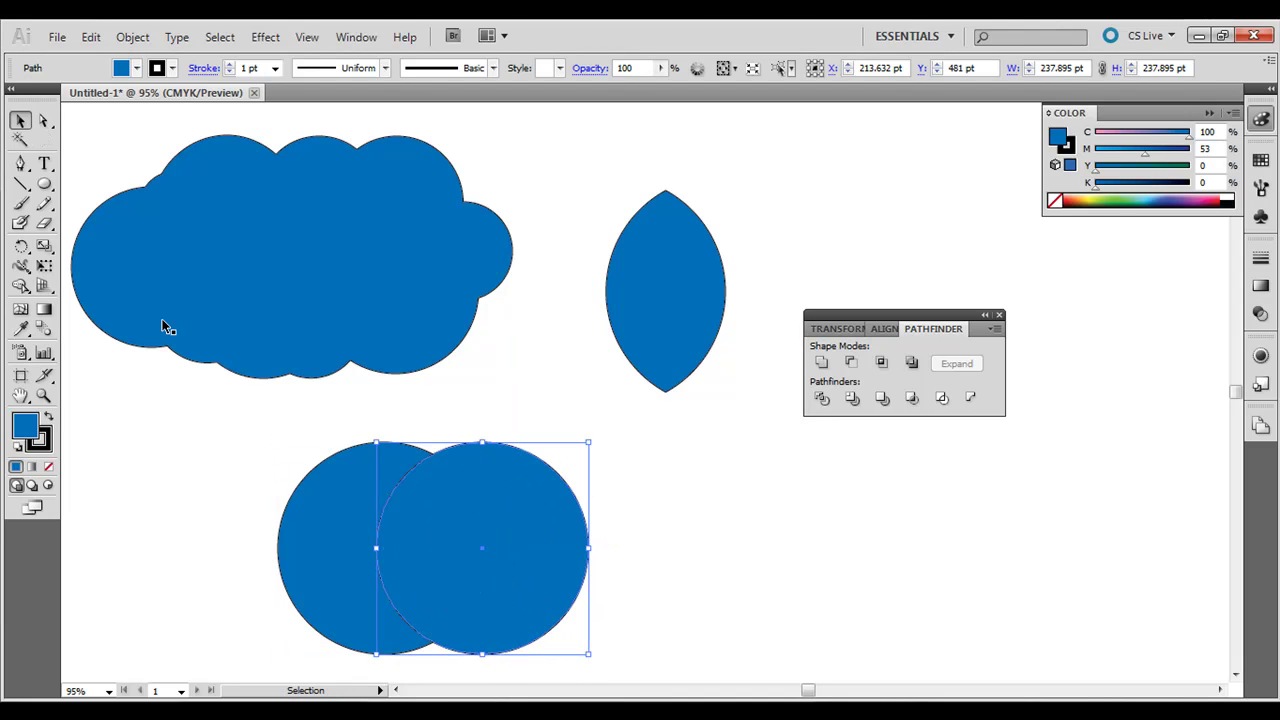
{"action": "left_click_drag", "start_coordinate": [229, 445], "coordinate": [610, 593]}
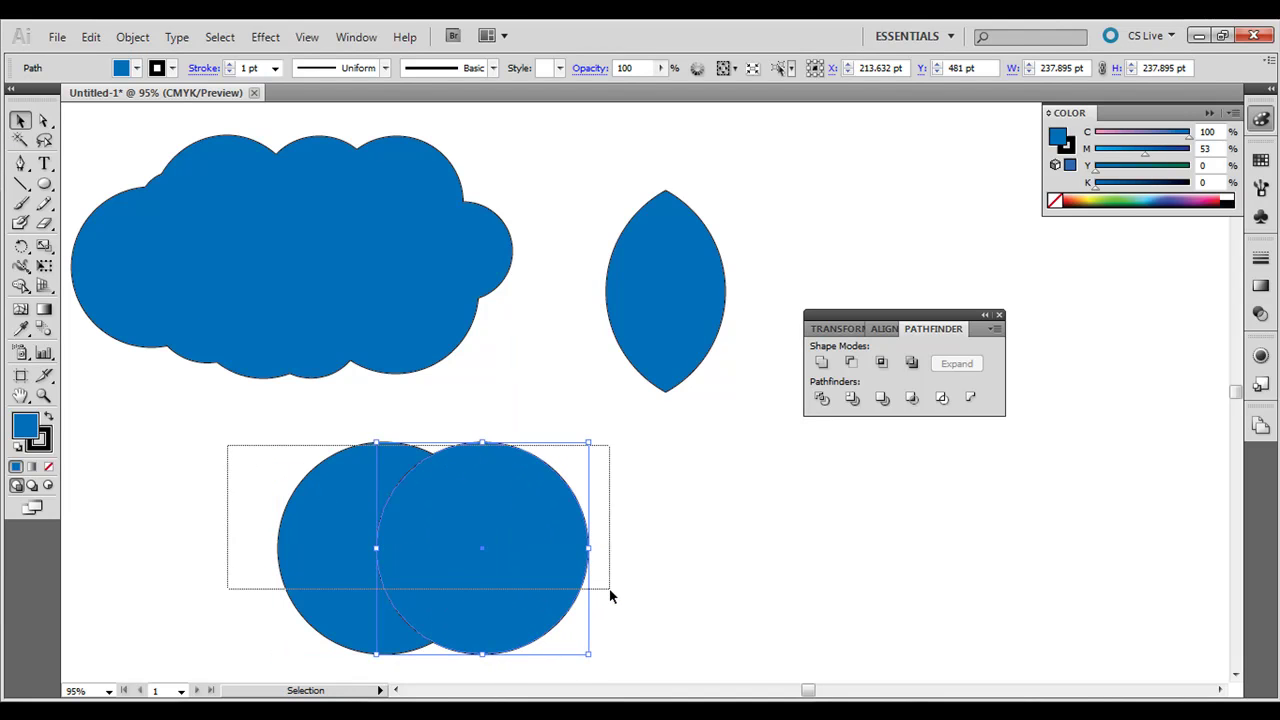
{"action": "left_click", "coordinate": [911, 363]}
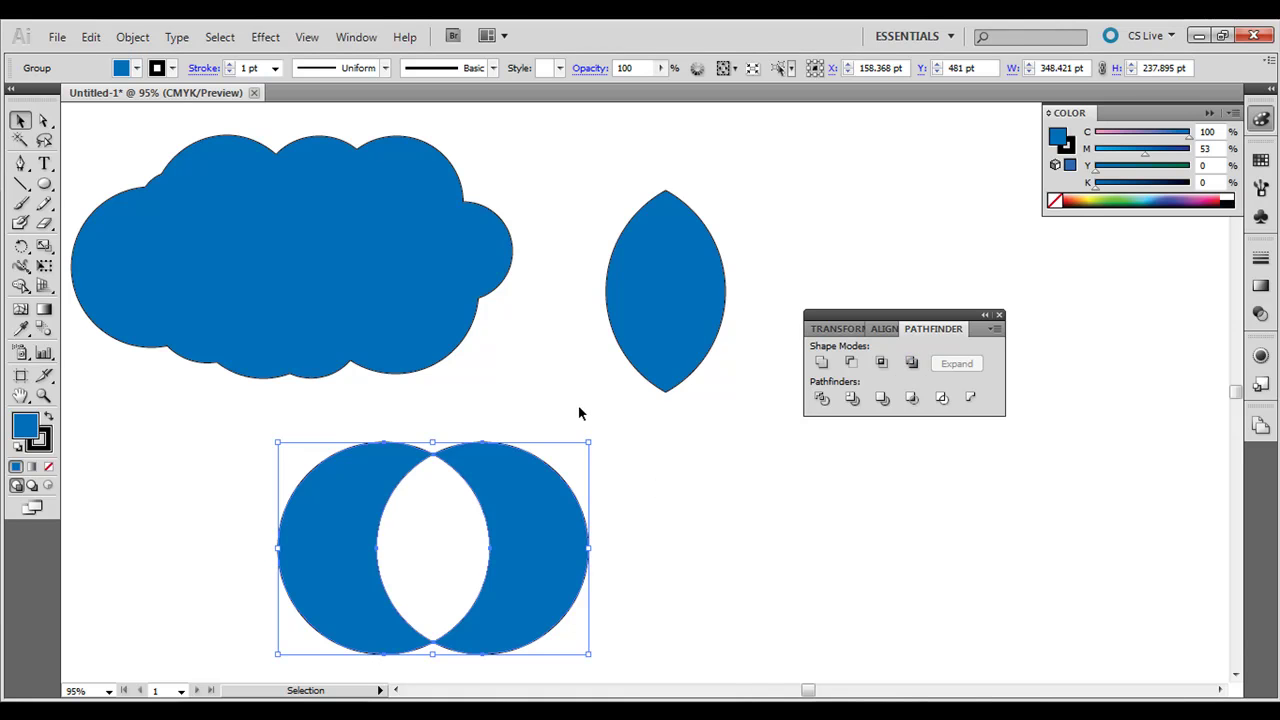
{"action": "left_click", "coordinate": [688, 526]}
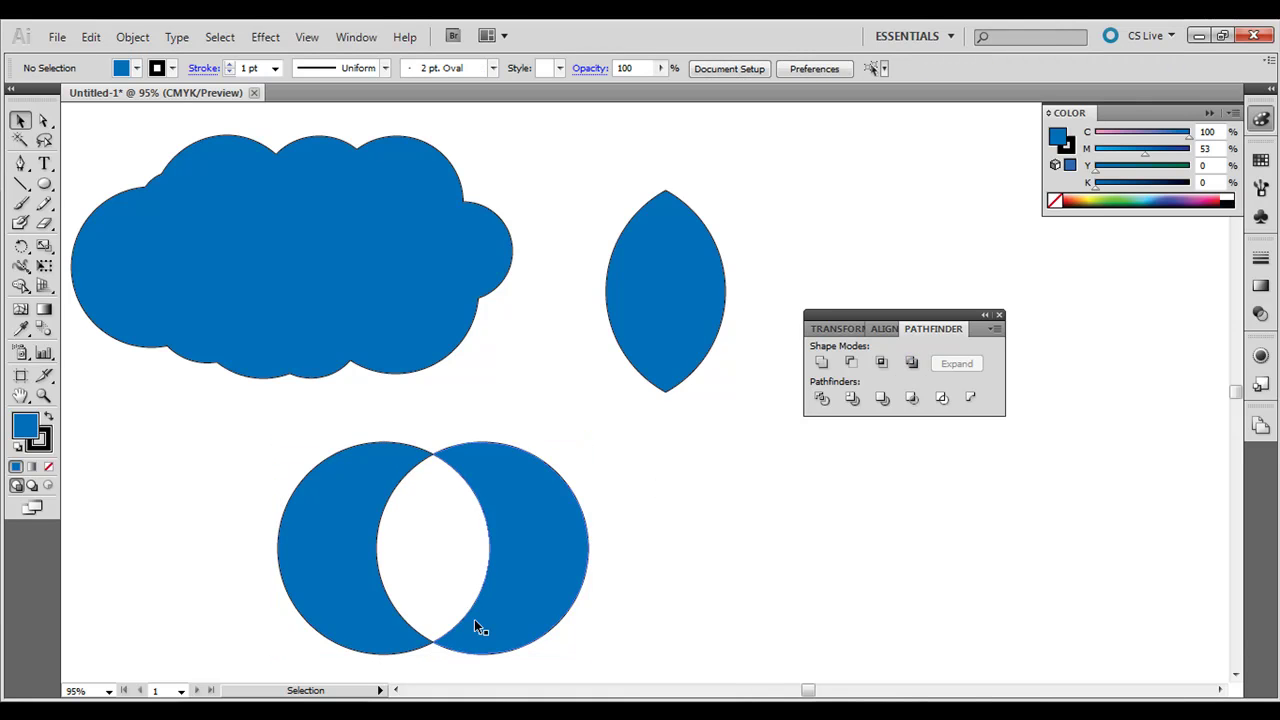
{"action": "left_click_drag", "start_coordinate": [509, 536], "coordinate": [742, 283]}
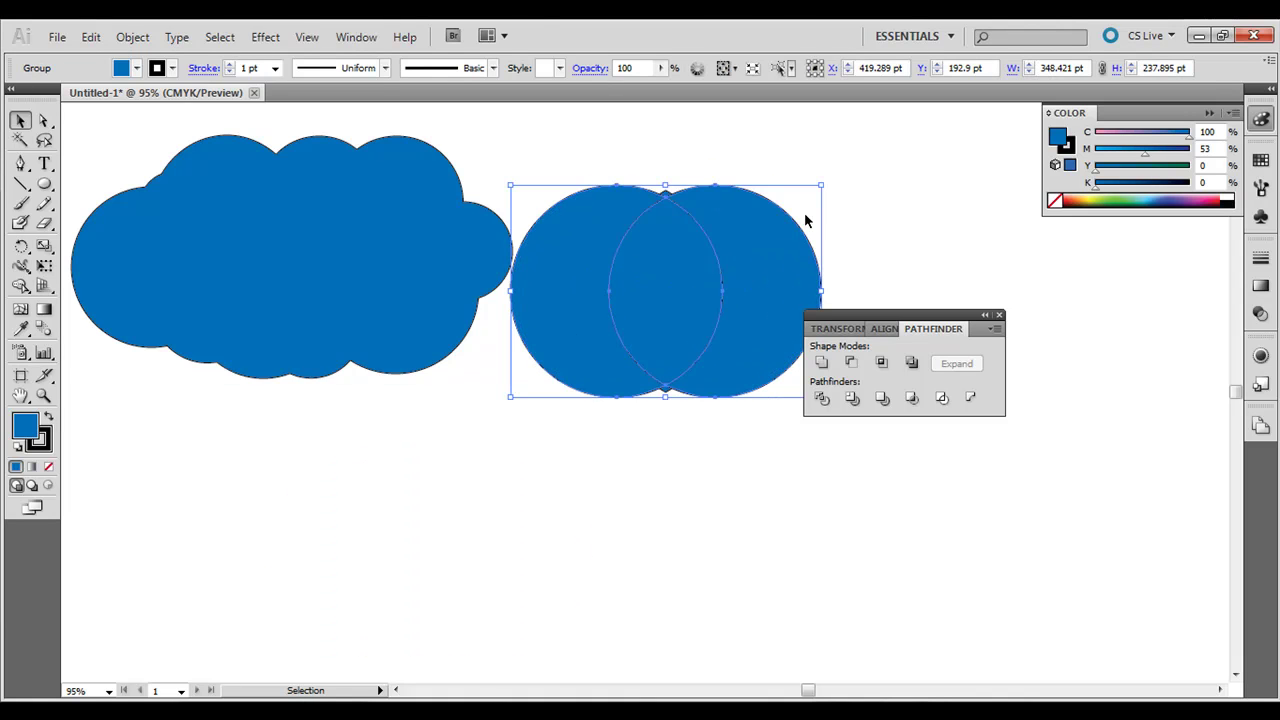
Step: Fill the lens shape with orange from the Color spectrum
{"action": "left_click", "coordinate": [680, 246]}
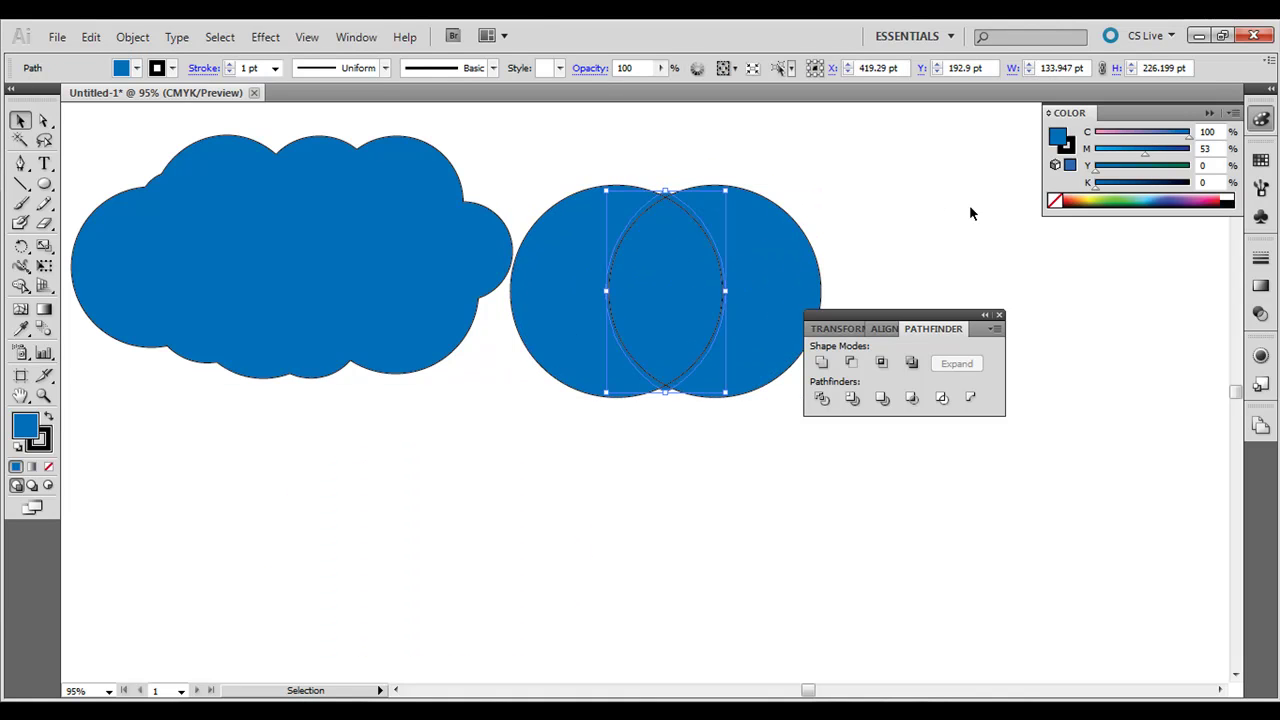
{"action": "left_click", "coordinate": [1084, 198]}
{"action": "left_click", "coordinate": [861, 142]}
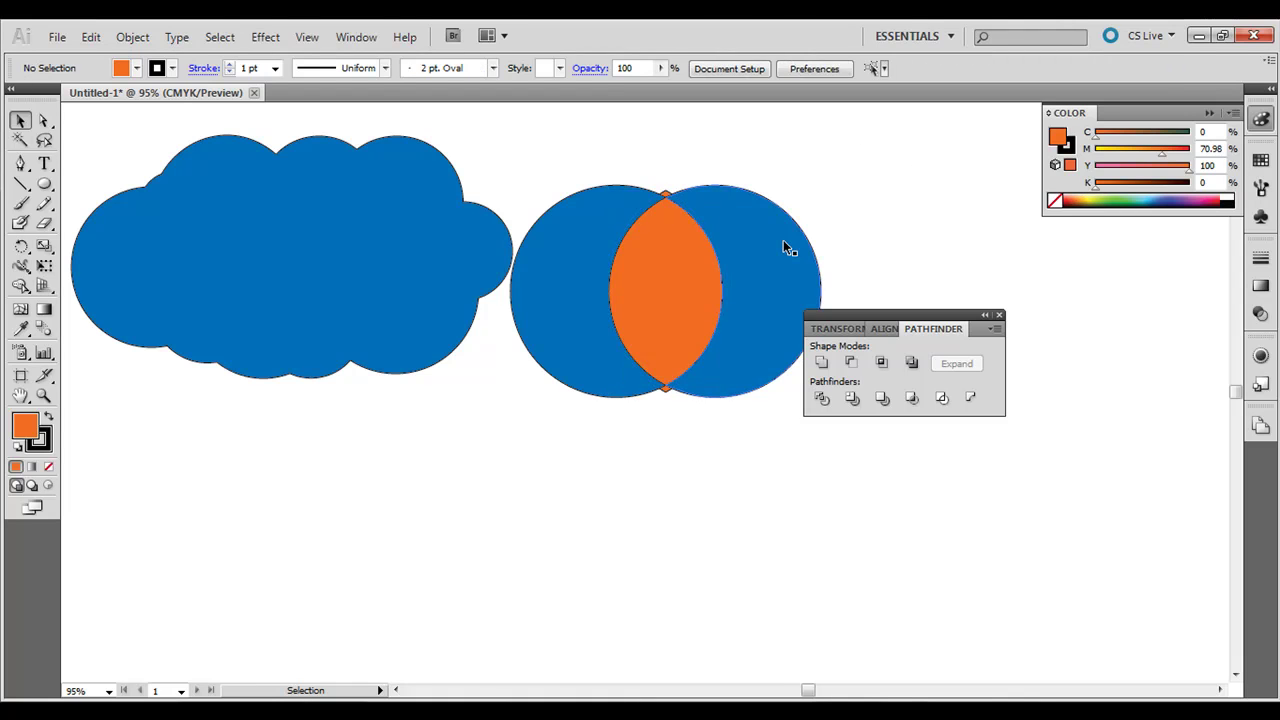
Step: Scale down the excluded circle pair and centre it on the orange lens
{"action": "left_click", "coordinate": [672, 186]}
{"action": "left_click_drag", "start_coordinate": [511, 186], "coordinate": [564, 212]}
{"action": "left_click_drag", "start_coordinate": [606, 286], "coordinate": [573, 260]}
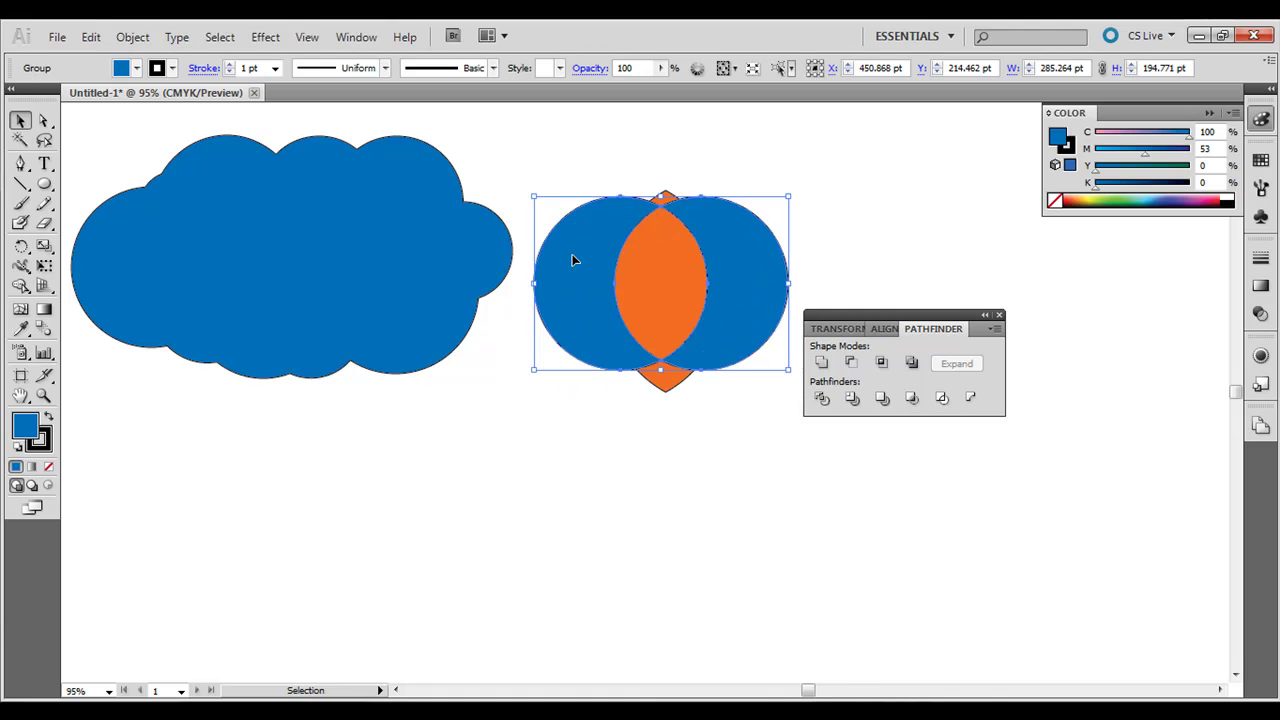
{"action": "left_click", "coordinate": [587, 472]}
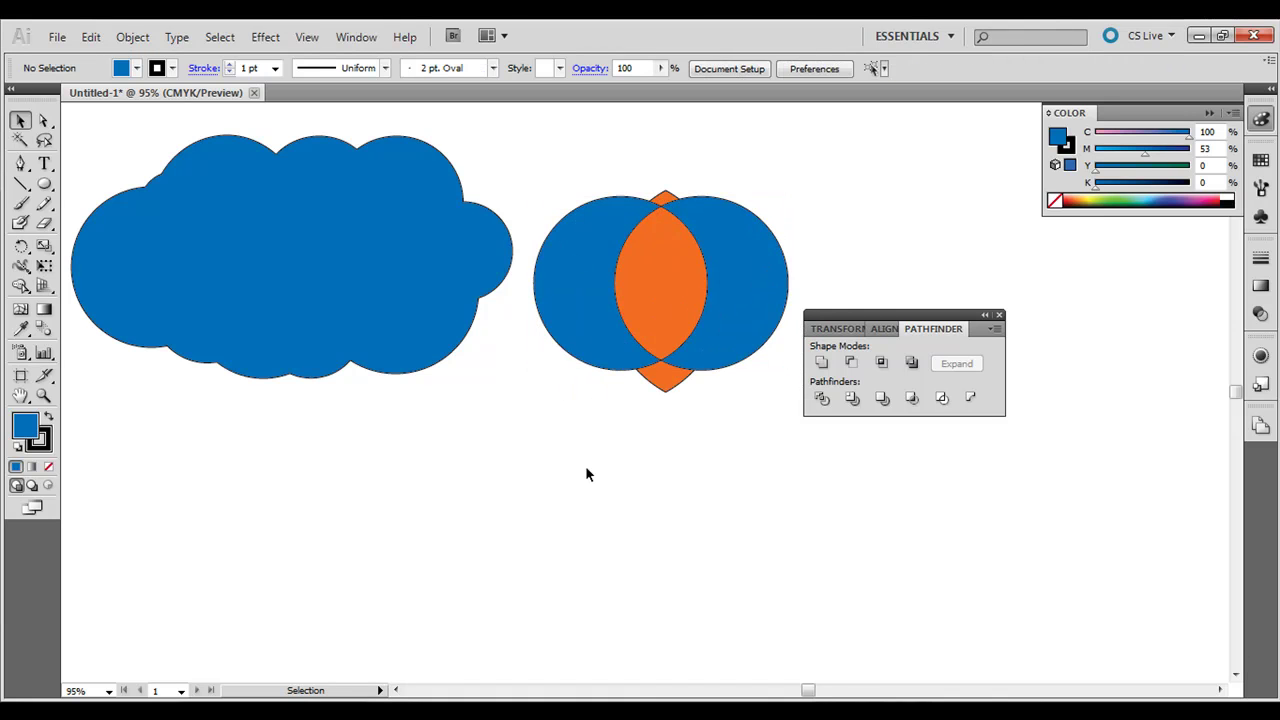
{"action": "left_click", "coordinate": [591, 357]}
{"action": "left_click_drag", "start_coordinate": [590, 360], "coordinate": [592, 362]}
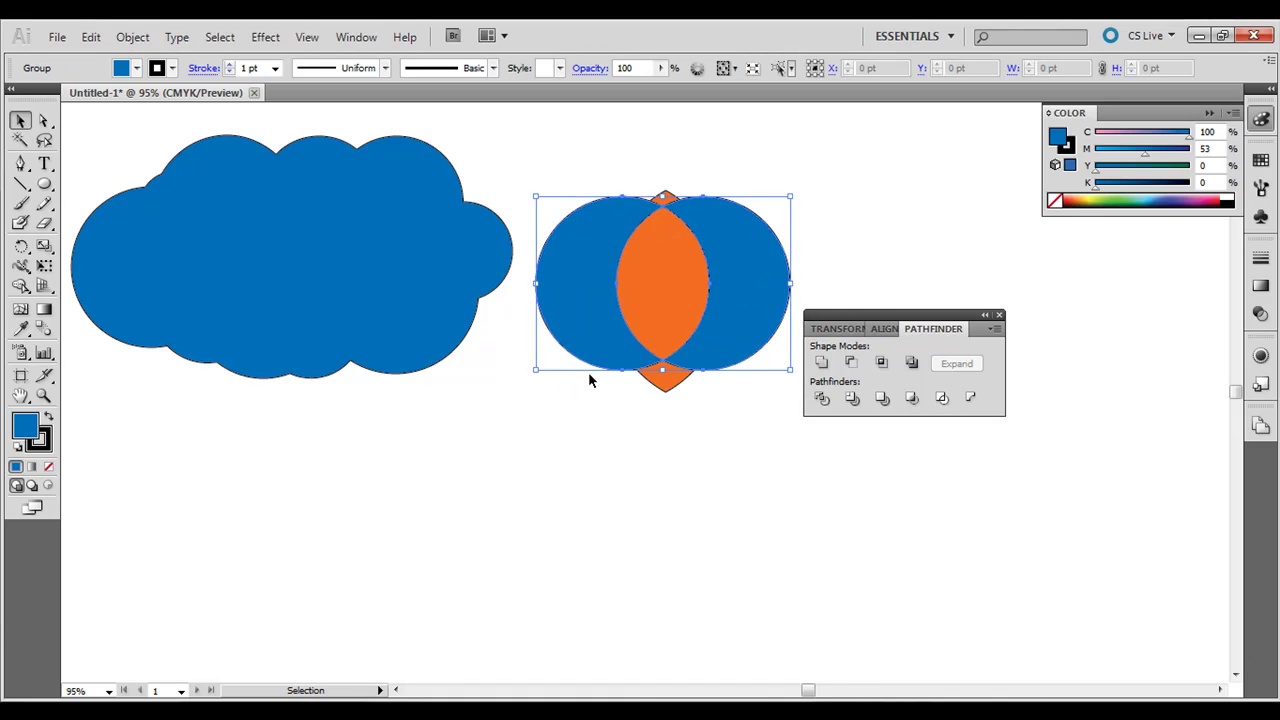
{"action": "left_click", "coordinate": [612, 478]}
Step: Draw a blue circle below the cloud and shift it right
{"action": "left_click_drag", "start_coordinate": [44, 184], "coordinate": [84, 230]}
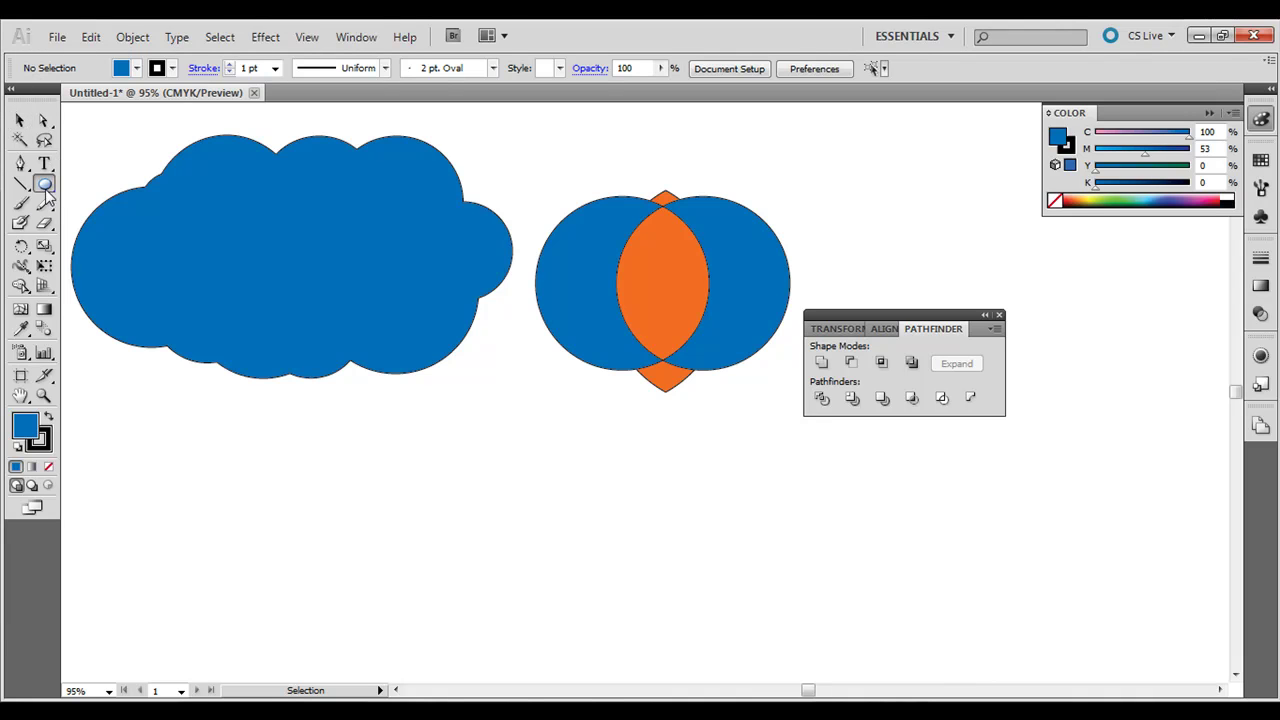
{"action": "left_click", "coordinate": [84, 228]}
{"action": "left_click_drag", "start_coordinate": [345, 448], "coordinate": [520, 622]}
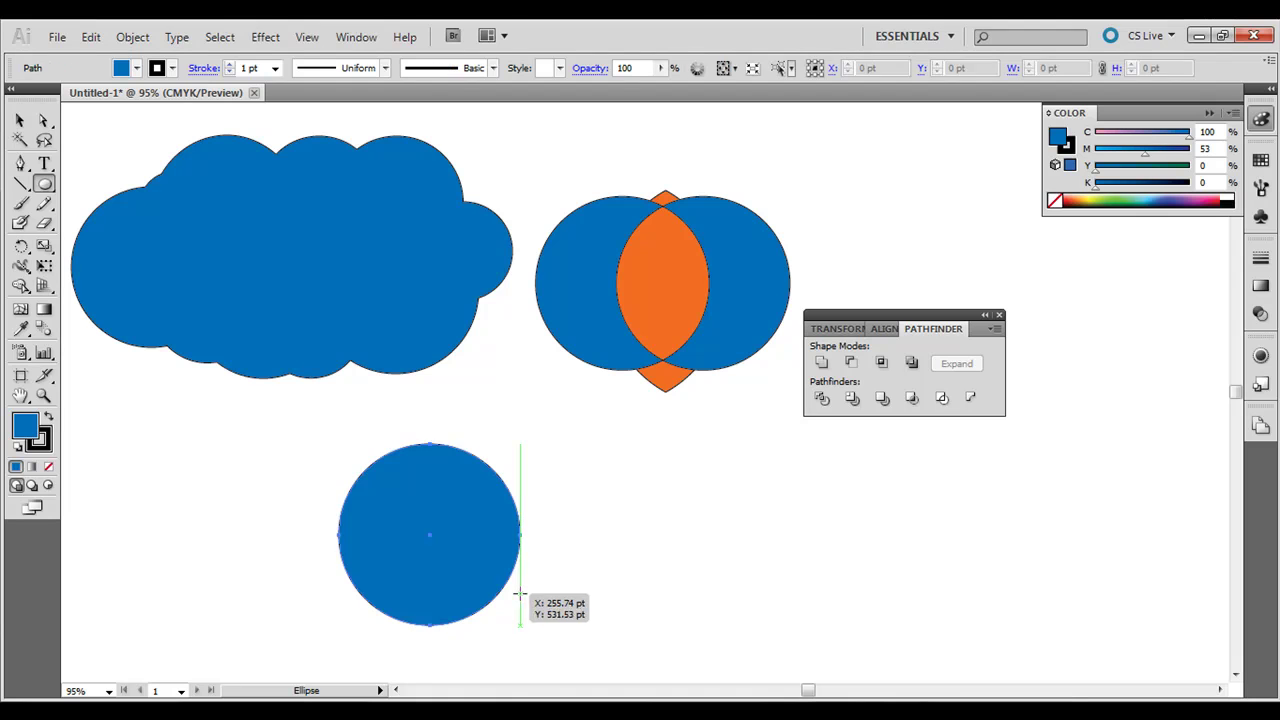
{"action": "left_click", "coordinate": [19, 121]}
{"action": "left_click_drag", "start_coordinate": [467, 490], "coordinate": [573, 490]}
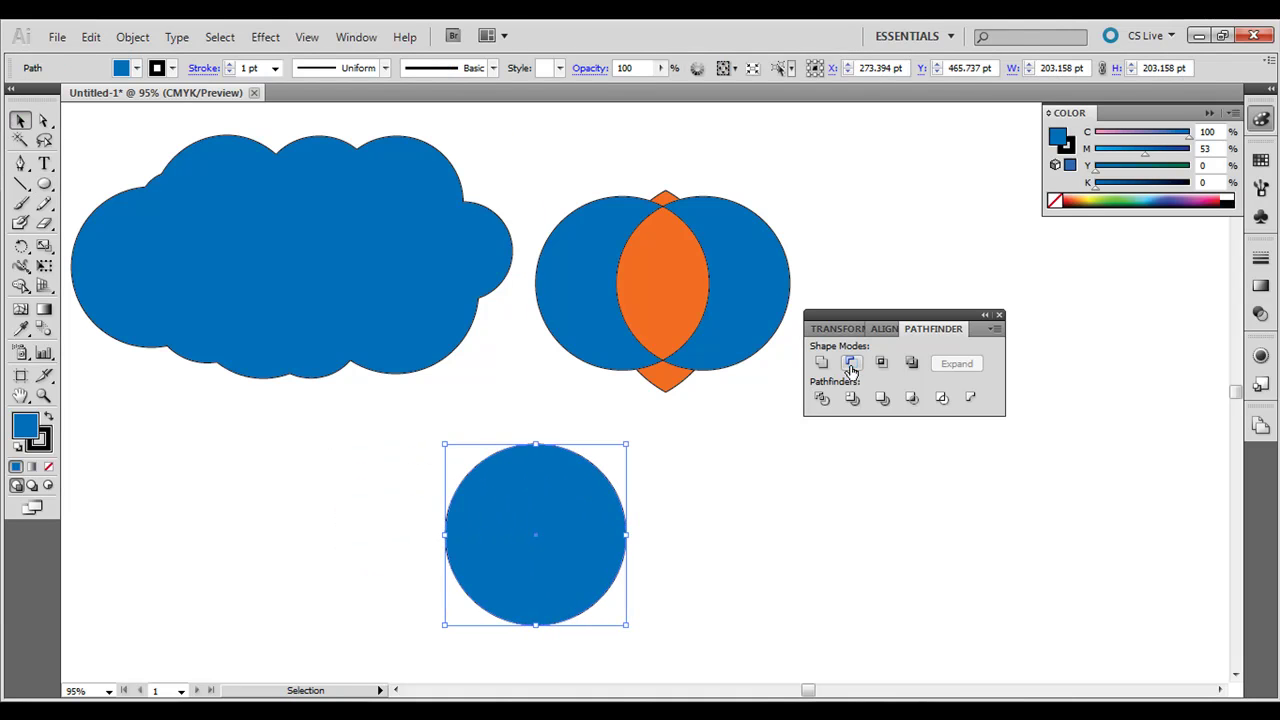
{"action": "left_click", "coordinate": [700, 438]}
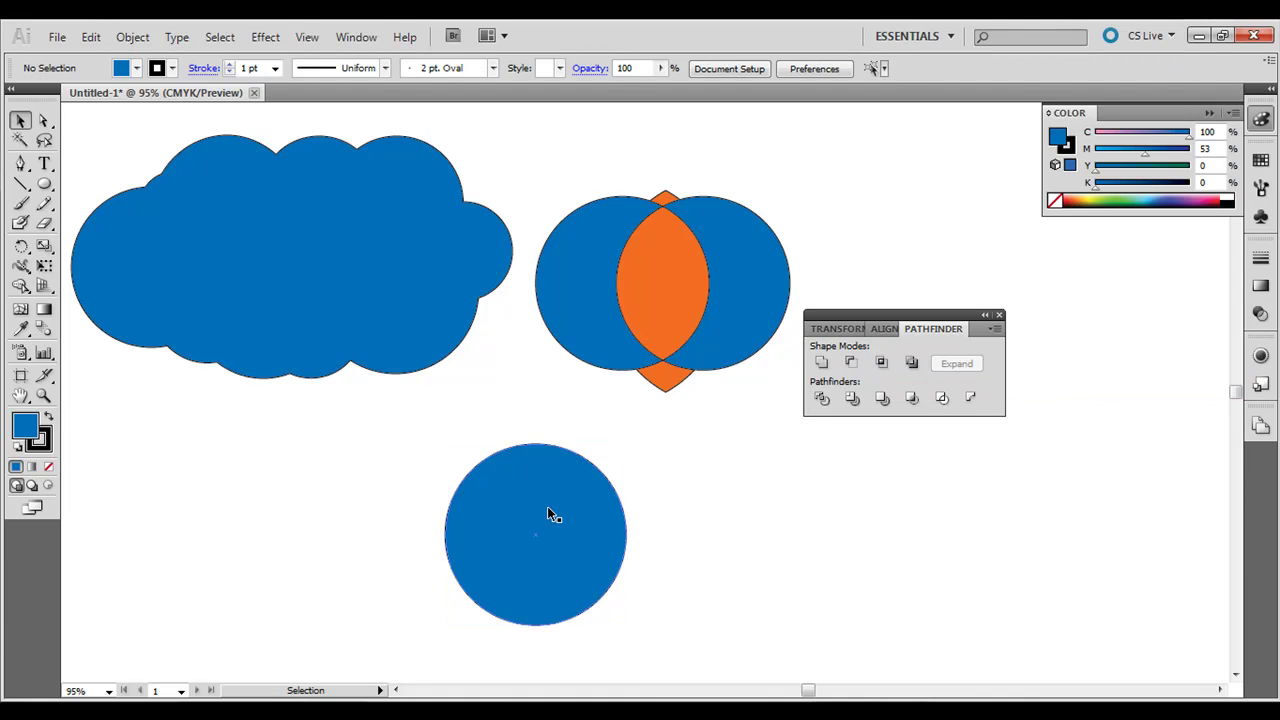
Step: Duplicate the circle to its right and slide the copy left to overlap it
{"action": "left_click", "coordinate": [545, 505]}
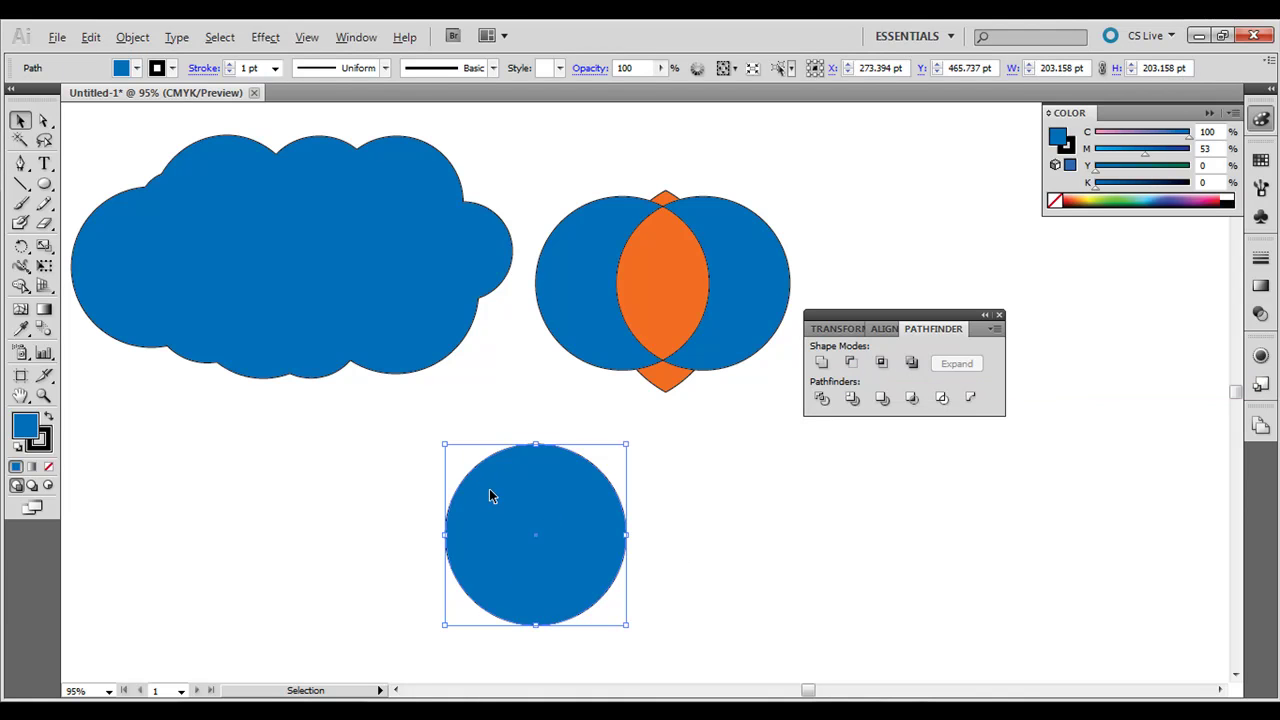
{"action": "left_click_drag", "start_coordinate": [489, 490], "coordinate": [618, 477]}
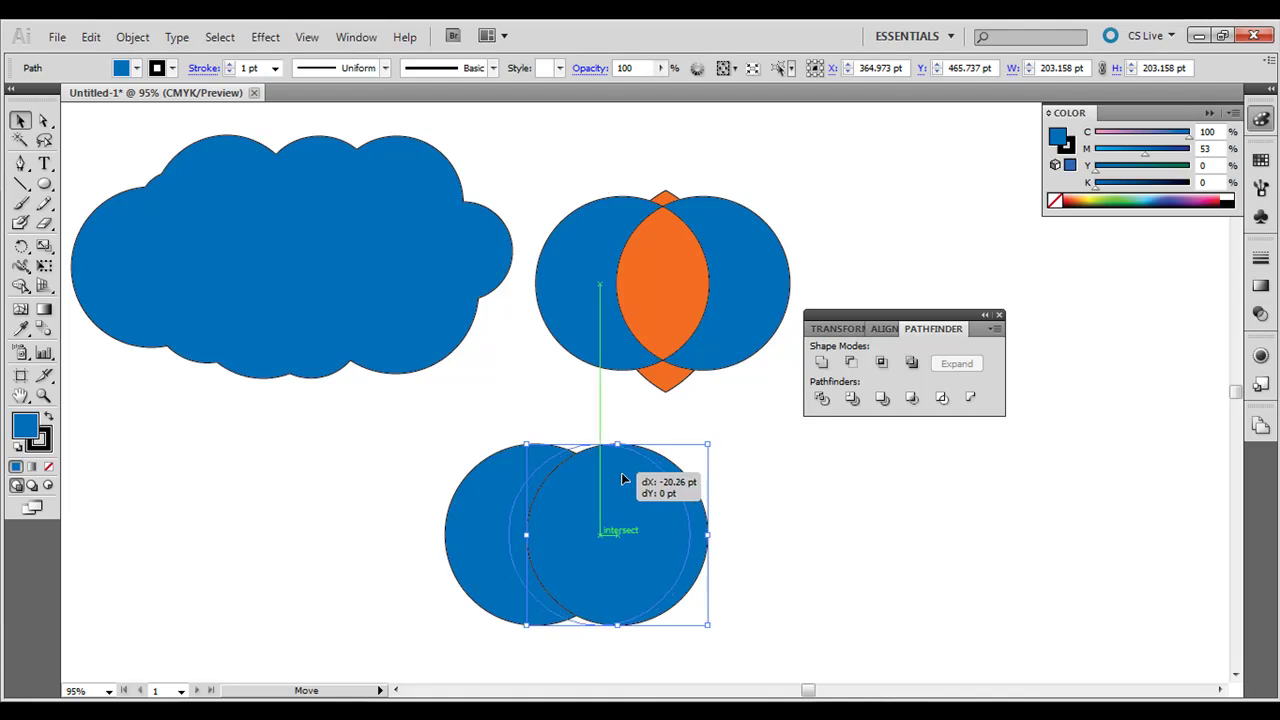
{"action": "left_click", "coordinate": [518, 477]}
{"action": "left_click", "coordinate": [688, 489]}
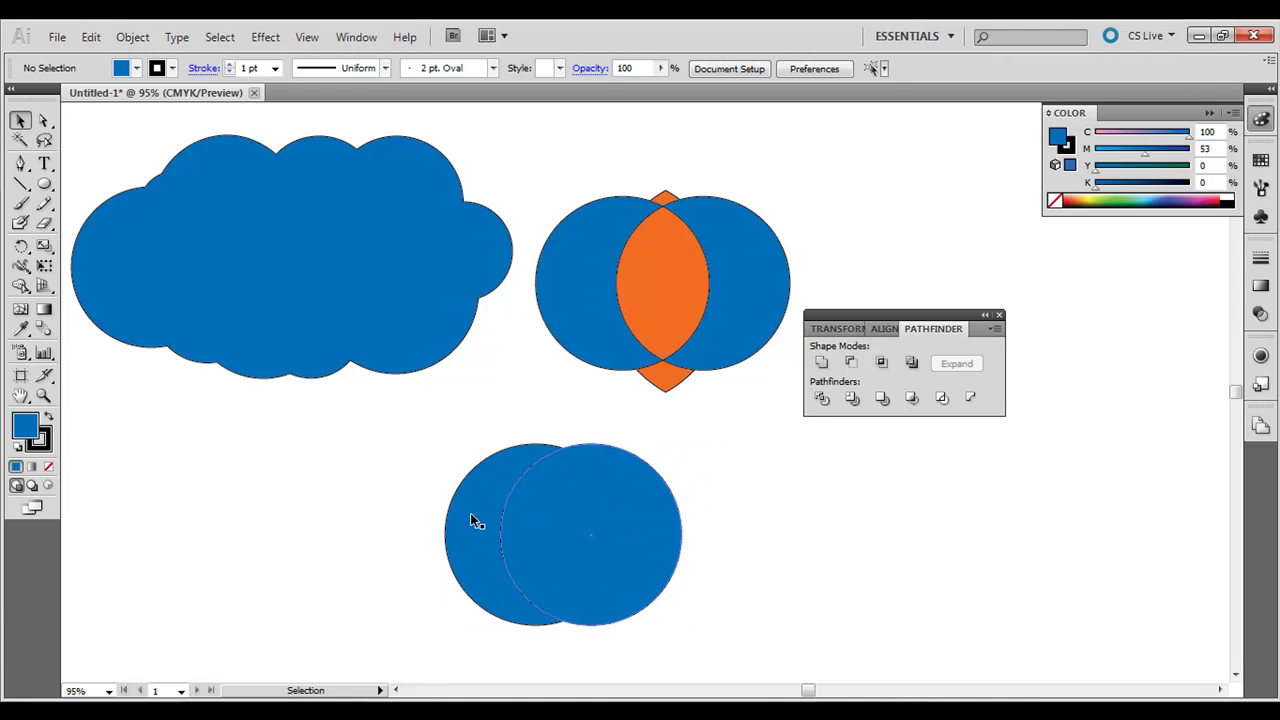
{"action": "left_click", "coordinate": [493, 477]}
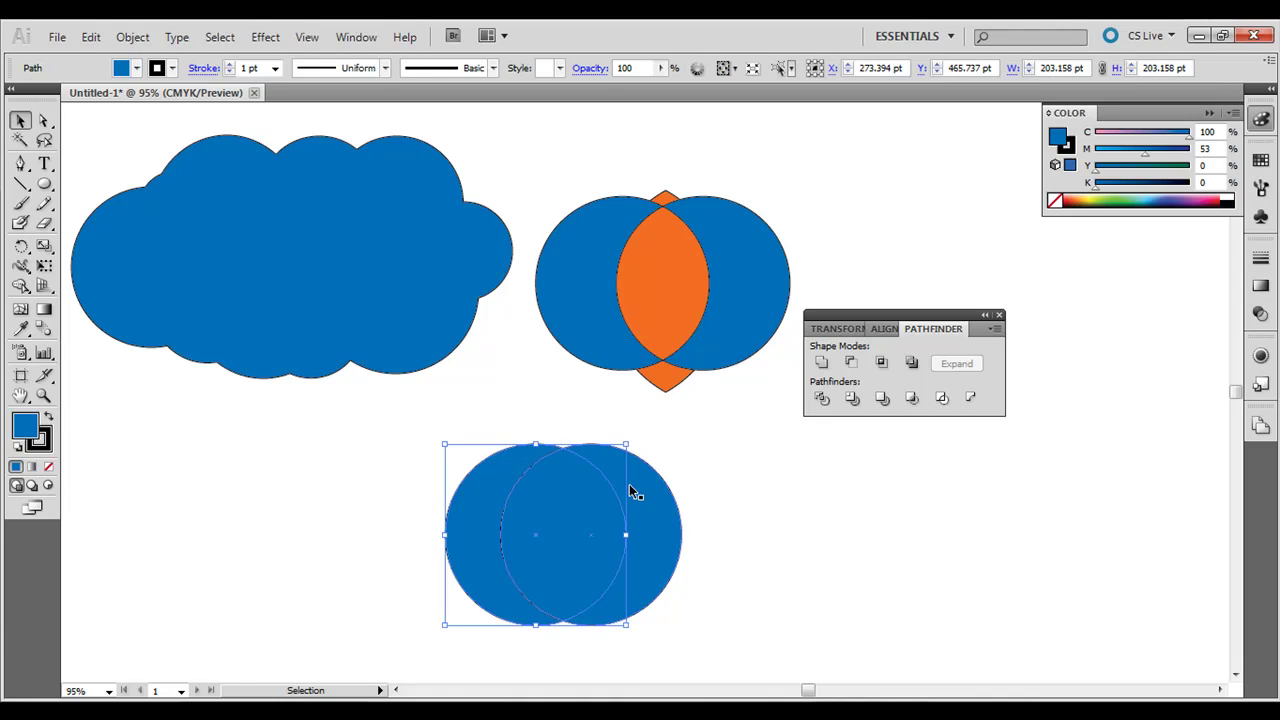
{"action": "left_click_drag", "start_coordinate": [651, 486], "coordinate": [643, 486]}
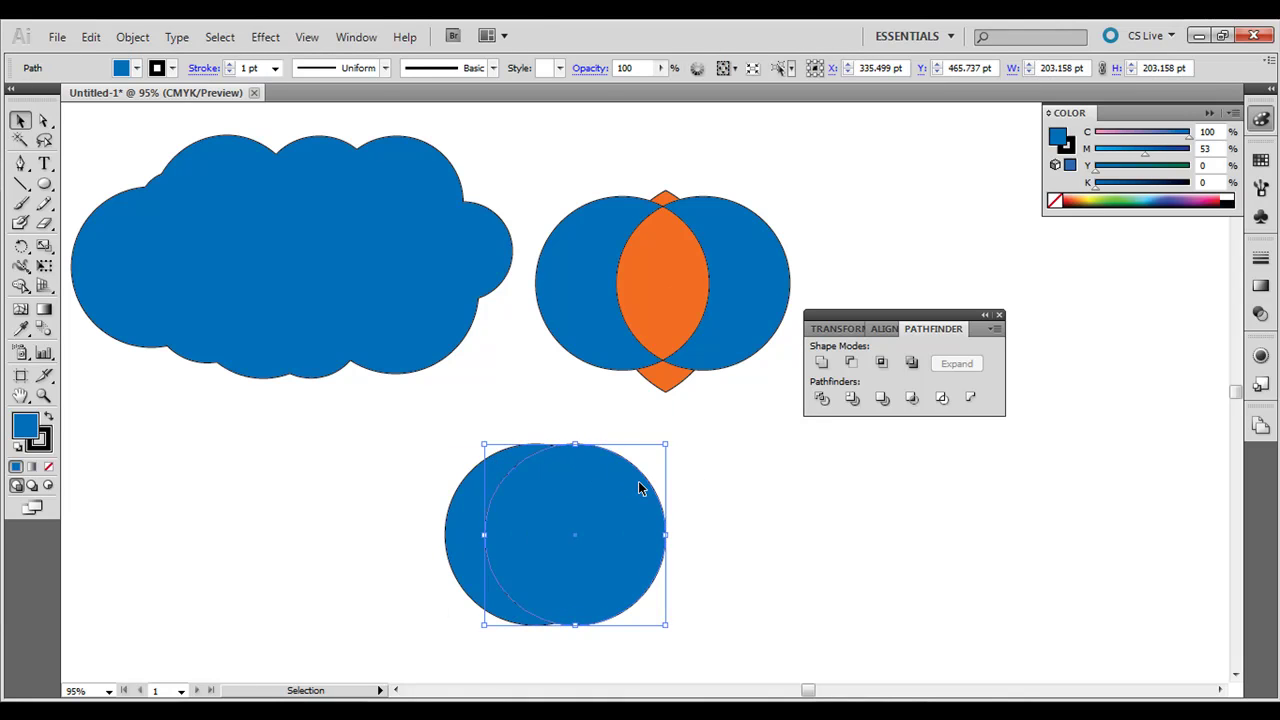
Step: Apply Minus Front to cut a crescent, then move it up-left and rotate it counter-clockwise
{"action": "left_click_drag", "start_coordinate": [470, 446], "coordinate": [687, 552]}
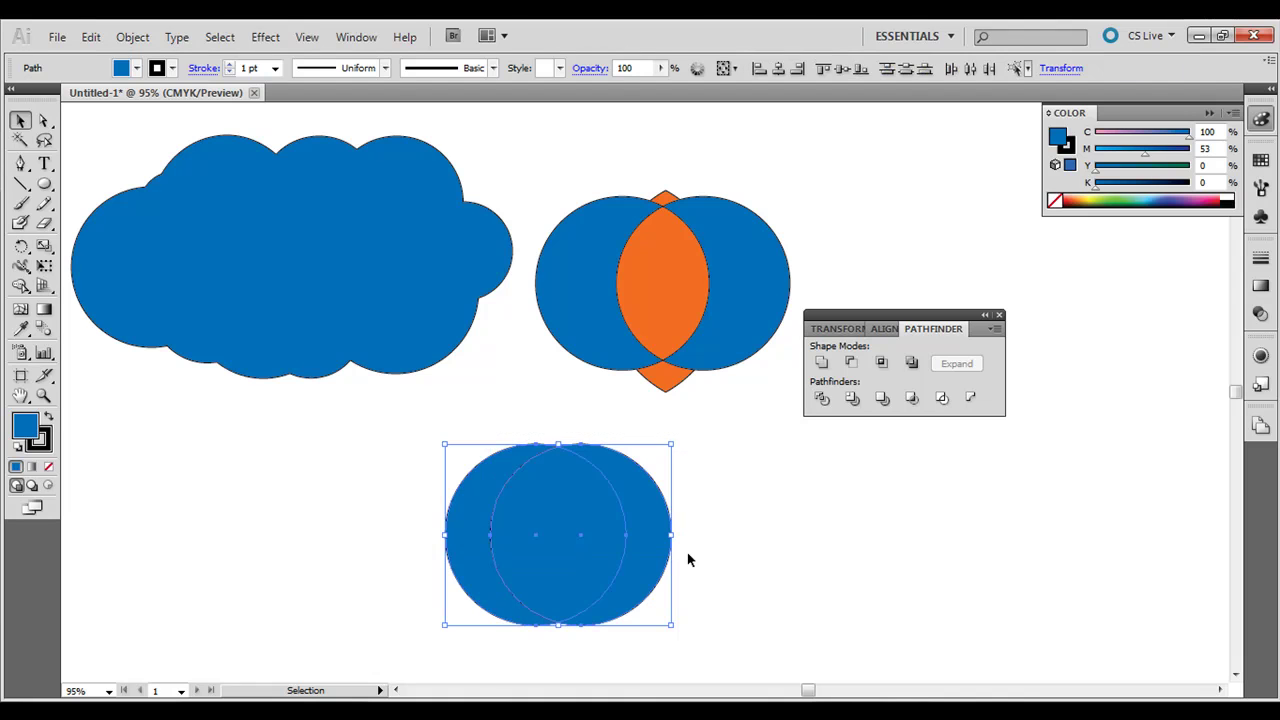
{"action": "left_click", "coordinate": [851, 363]}
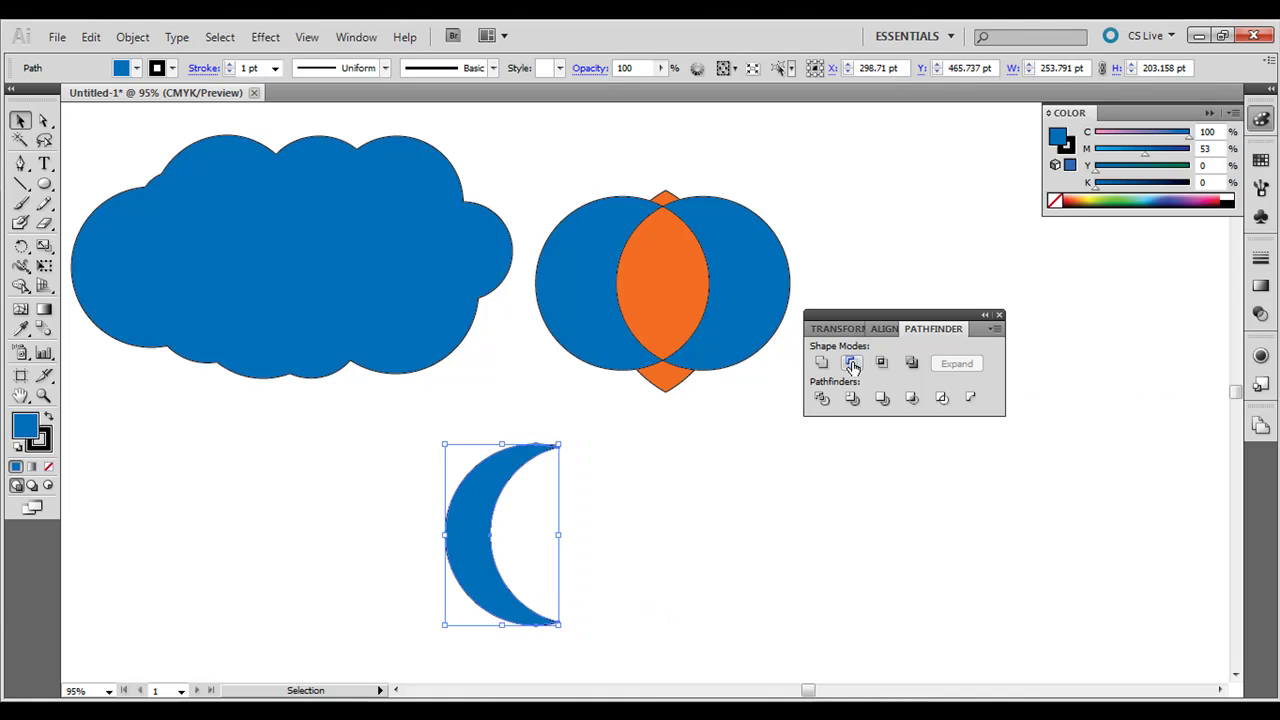
{"action": "left_click", "coordinate": [777, 534]}
{"action": "left_click_drag", "start_coordinate": [491, 467], "coordinate": [434, 444]}
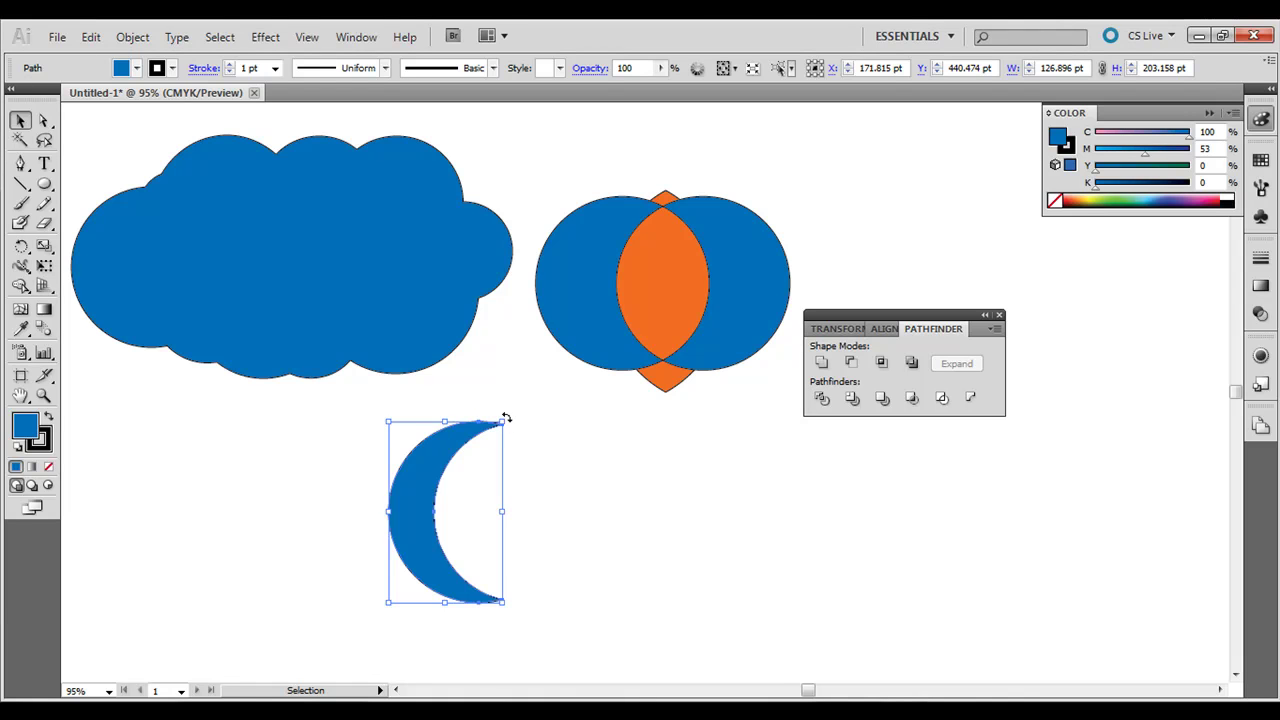
{"action": "left_click_drag", "start_coordinate": [506, 418], "coordinate": [447, 388]}
Step: Reposition the tilted crescent slightly right so it sits under the orange lens shape
{"action": "left_click", "coordinate": [616, 500]}
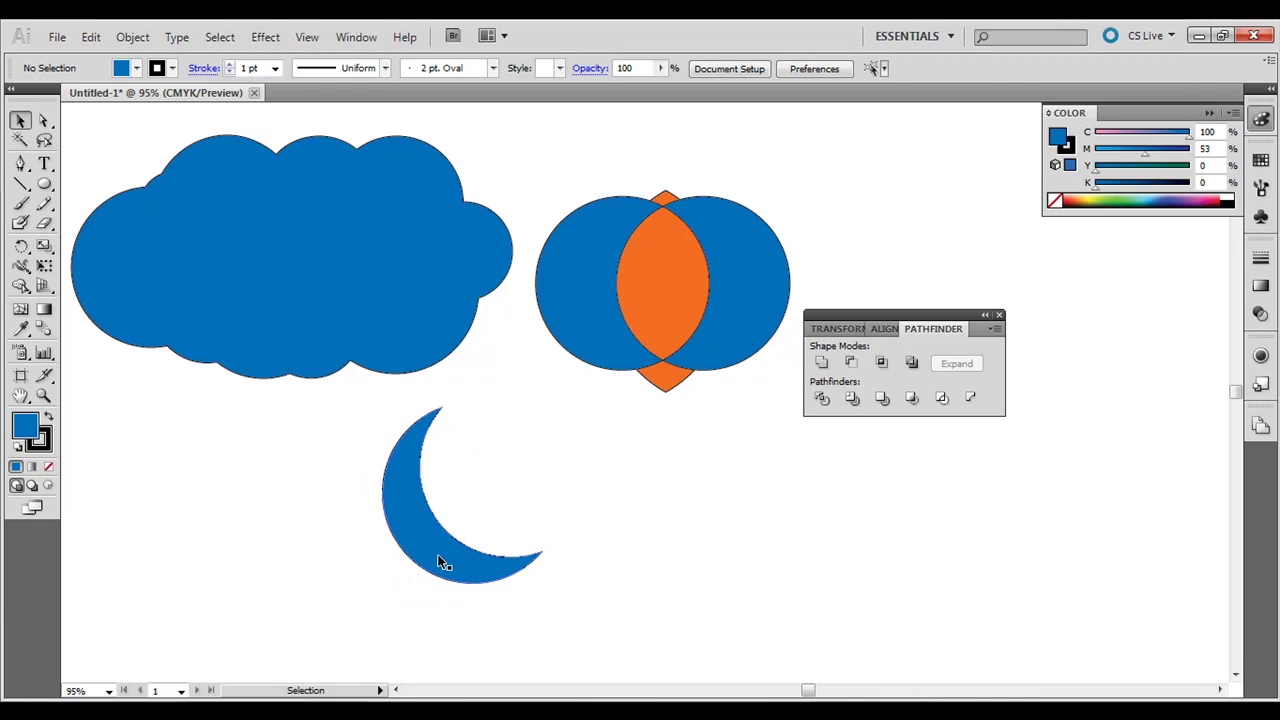
{"action": "left_click_drag", "start_coordinate": [440, 562], "coordinate": [520, 552]}
{"action": "left_click", "coordinate": [700, 568]}
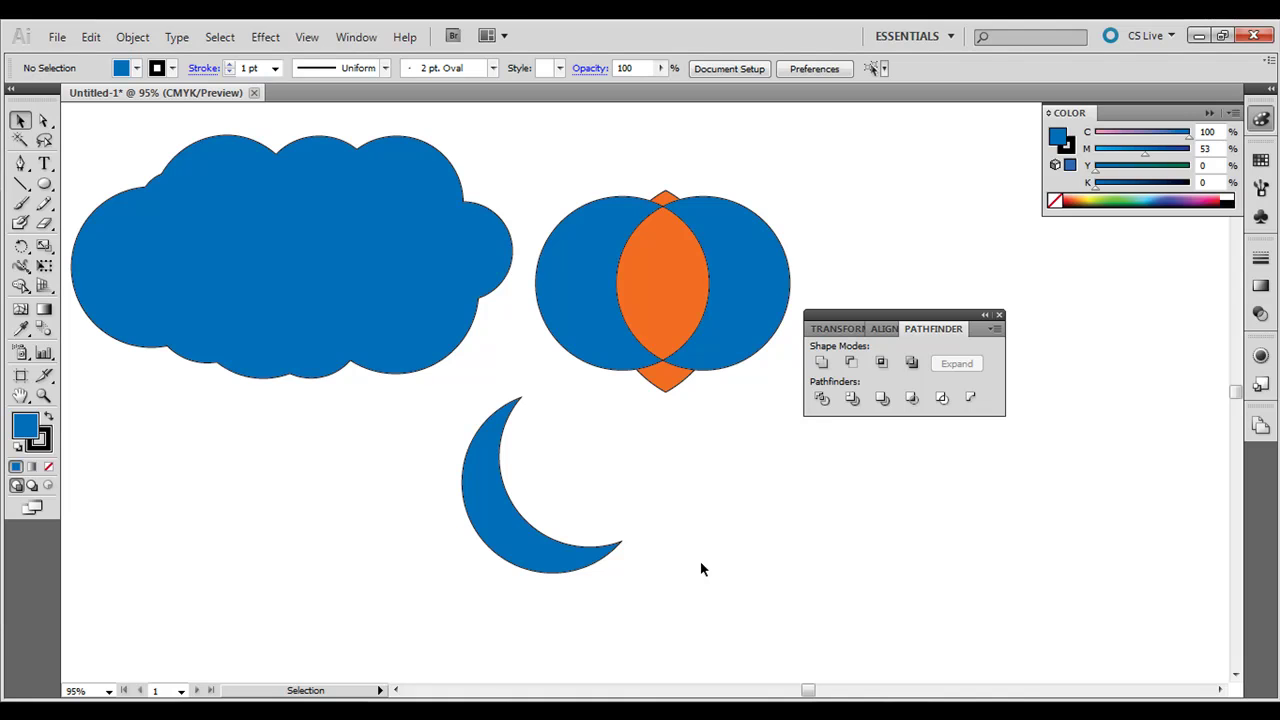